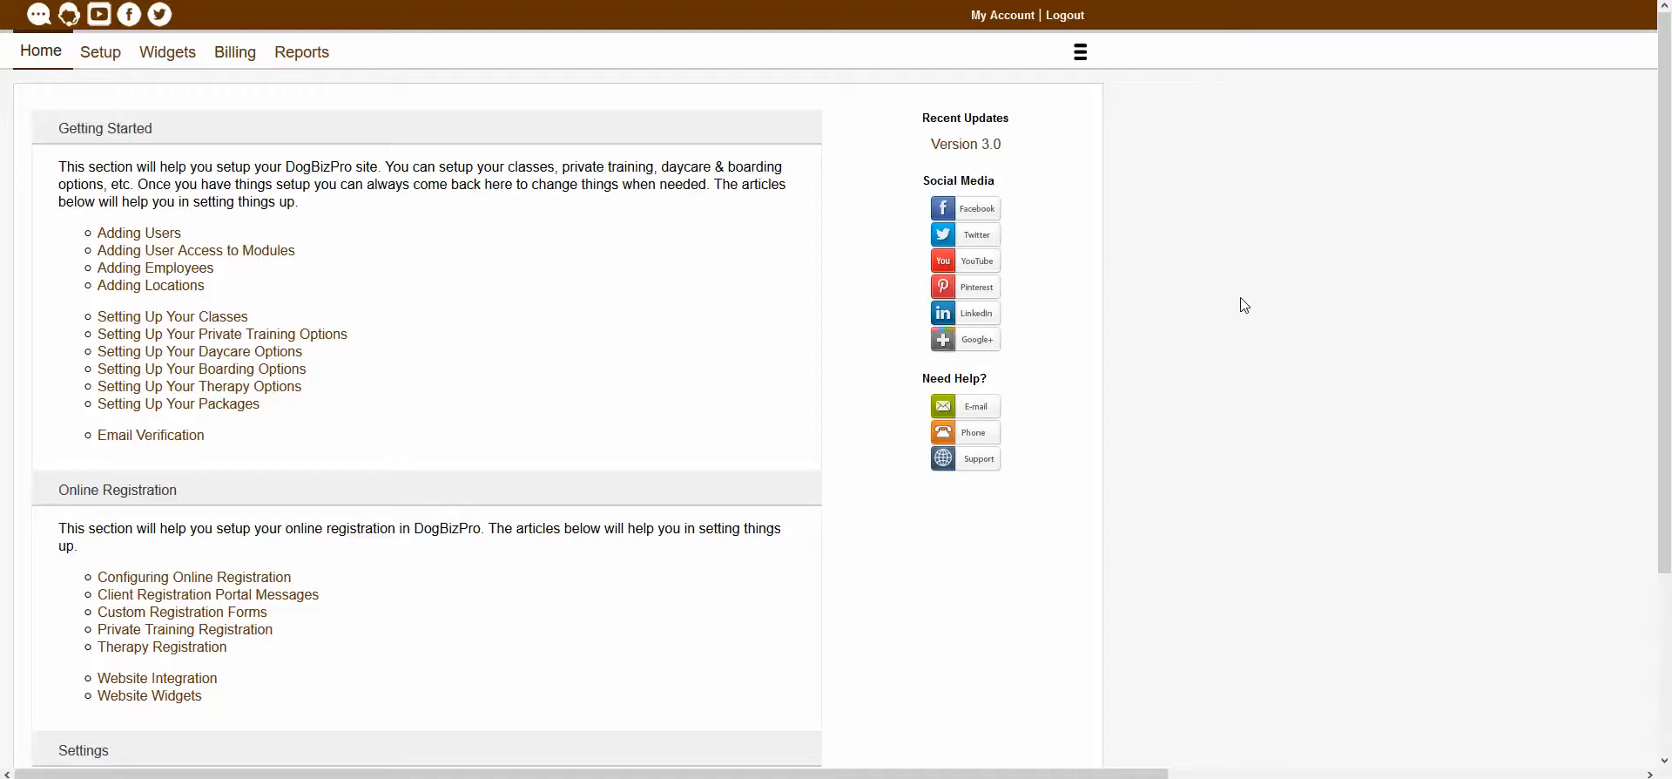
Step: Open the Custom Fields page of the setup settings
click(1080, 54)
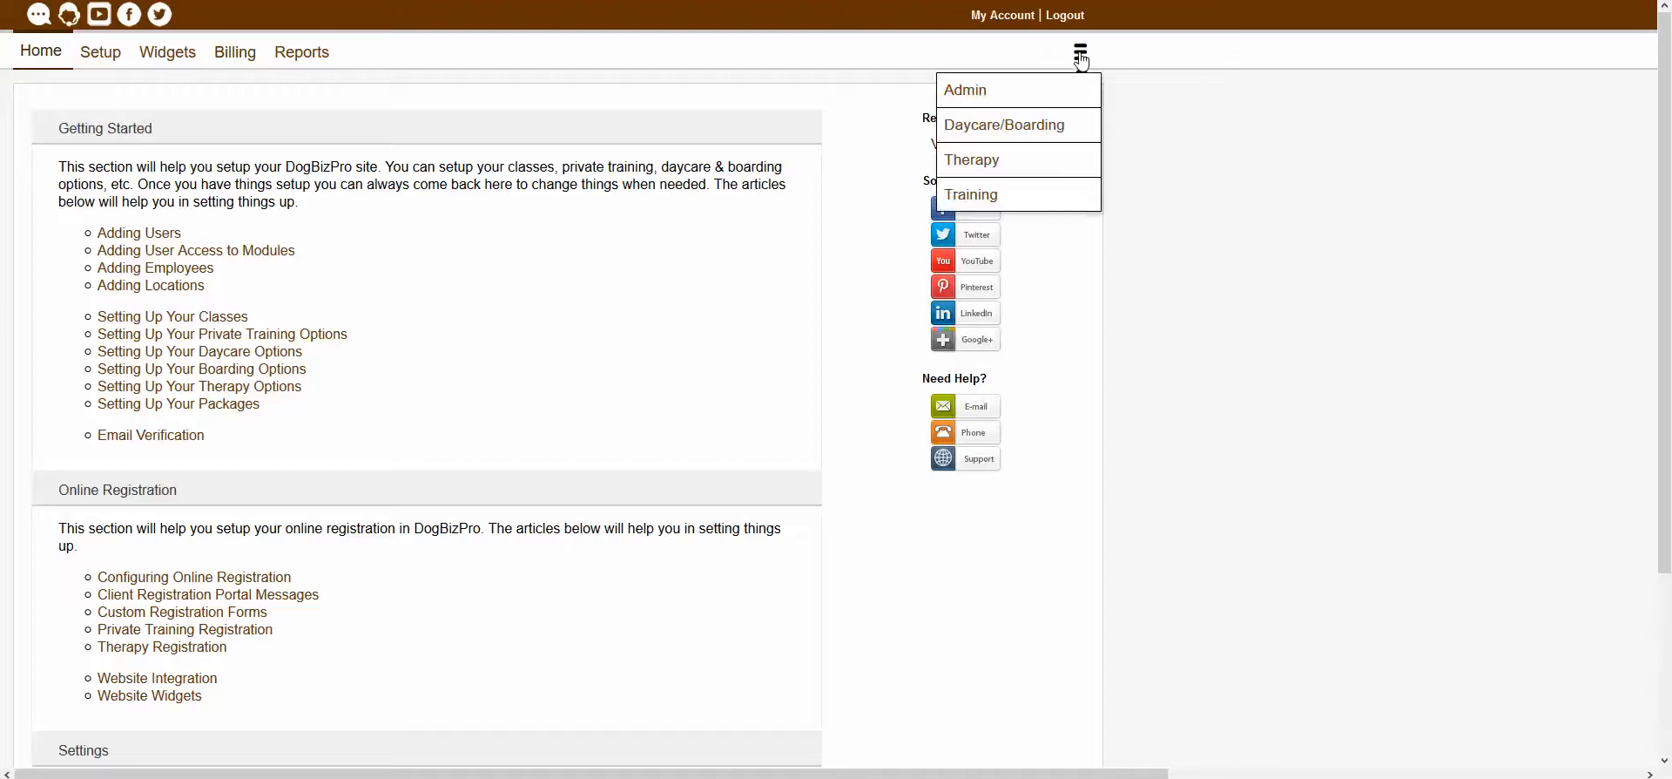
click(1451, 280)
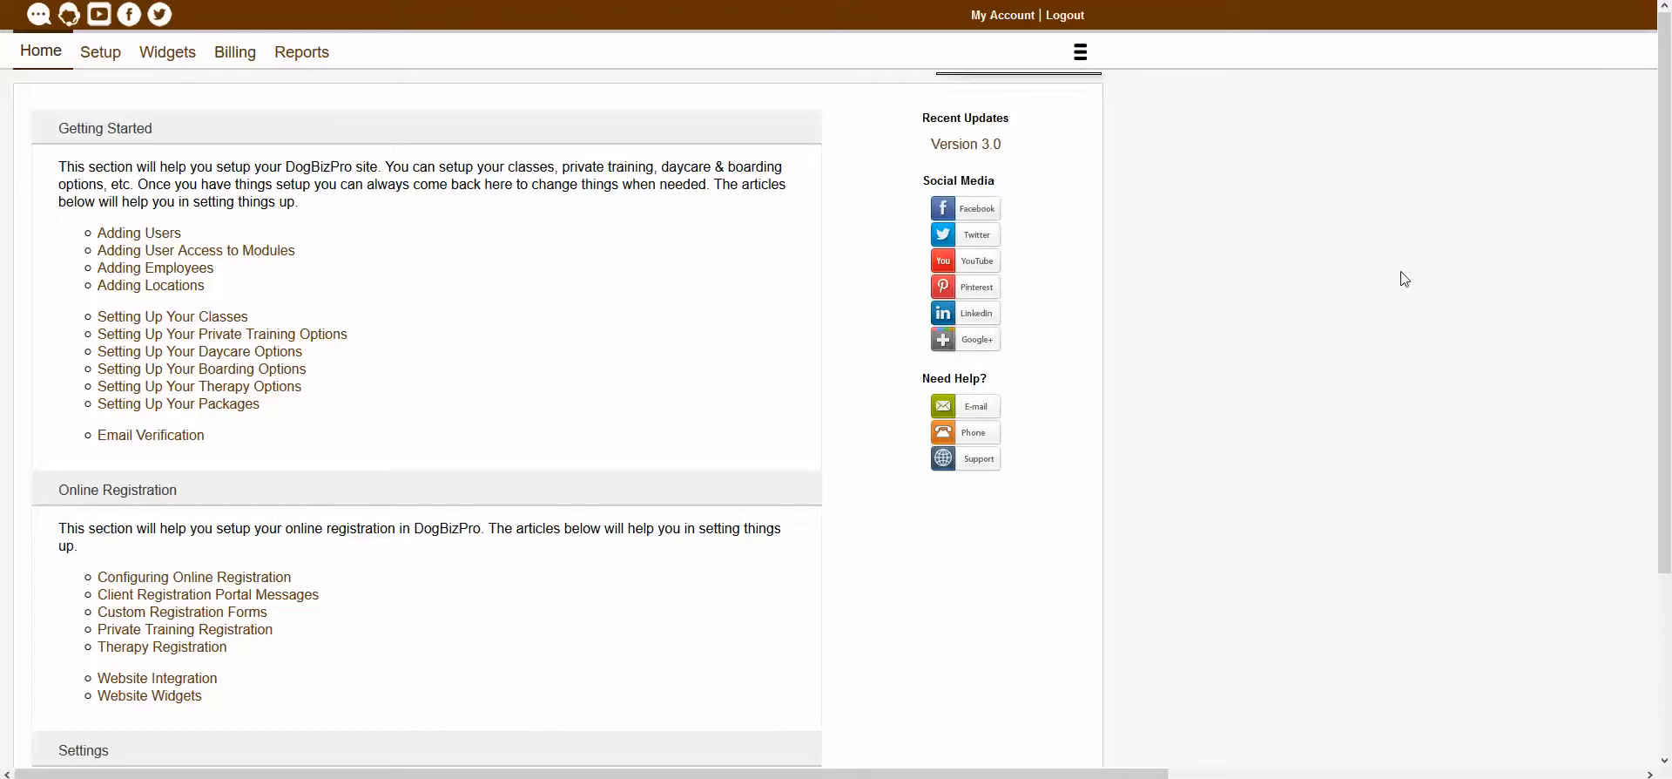
click(101, 54)
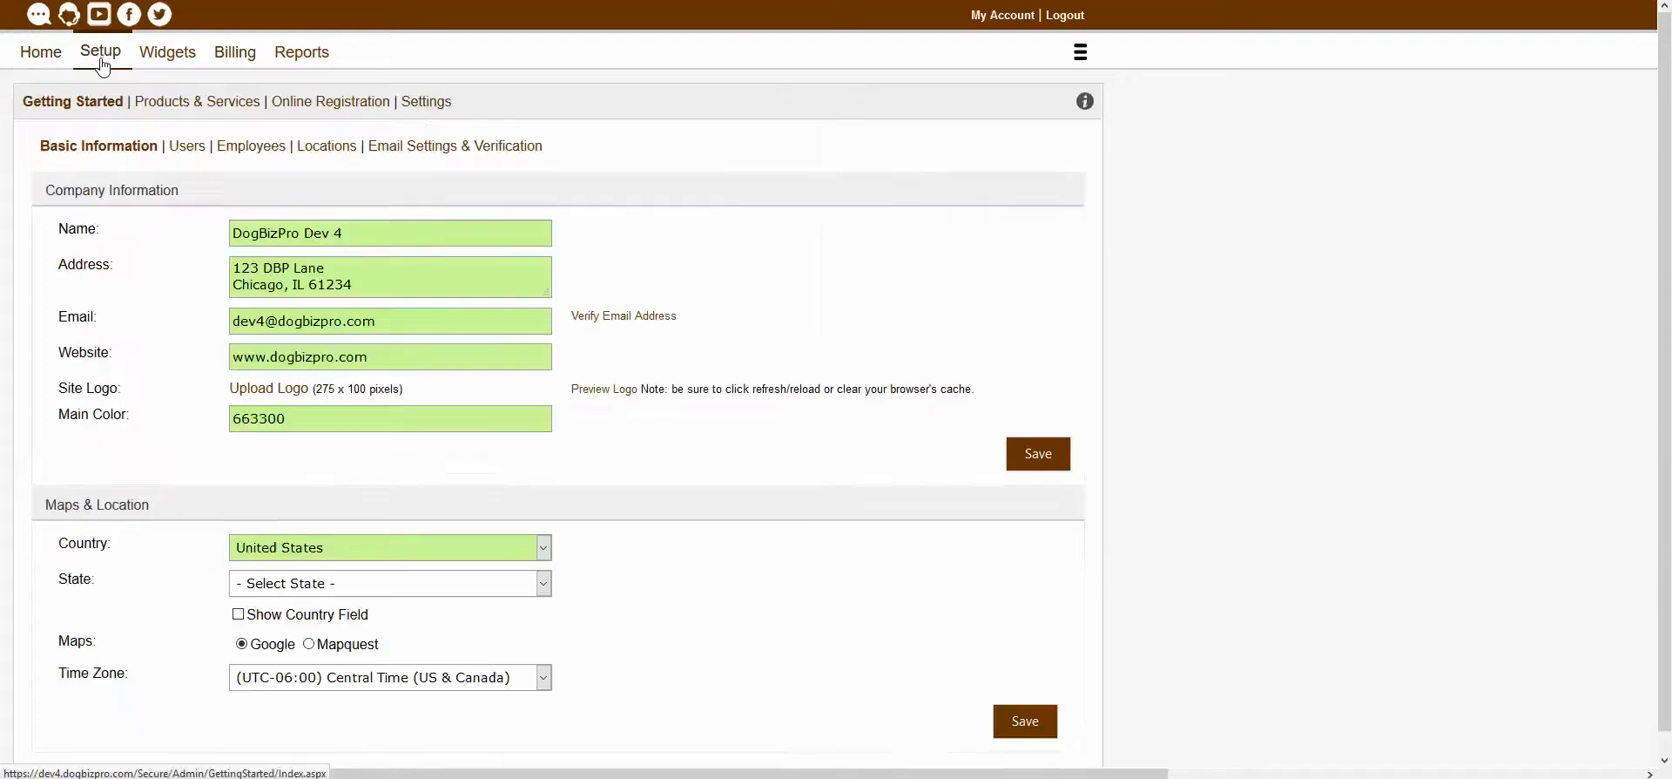
click(424, 111)
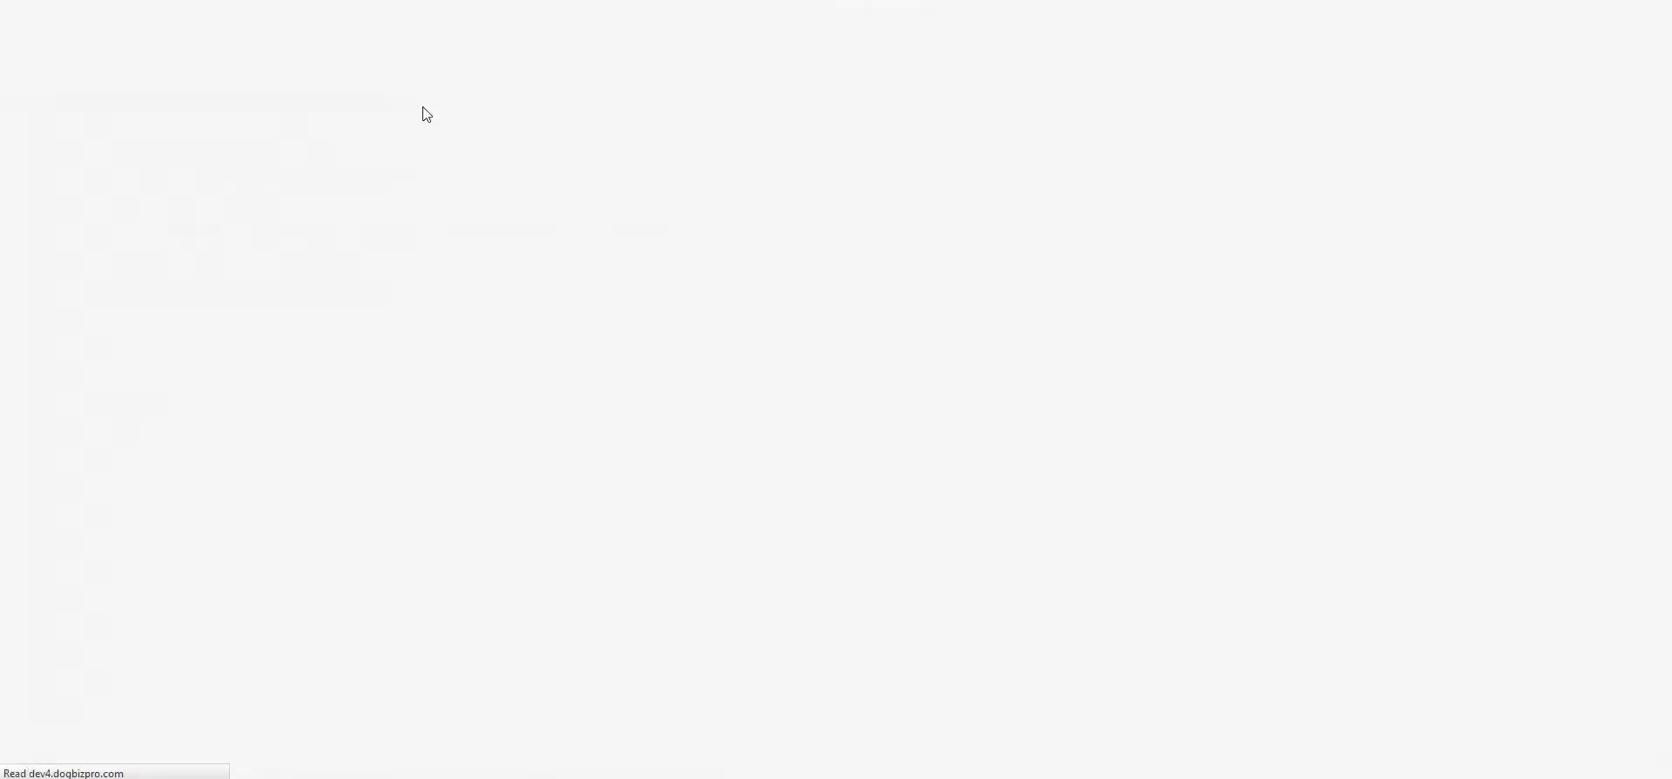
click(591, 145)
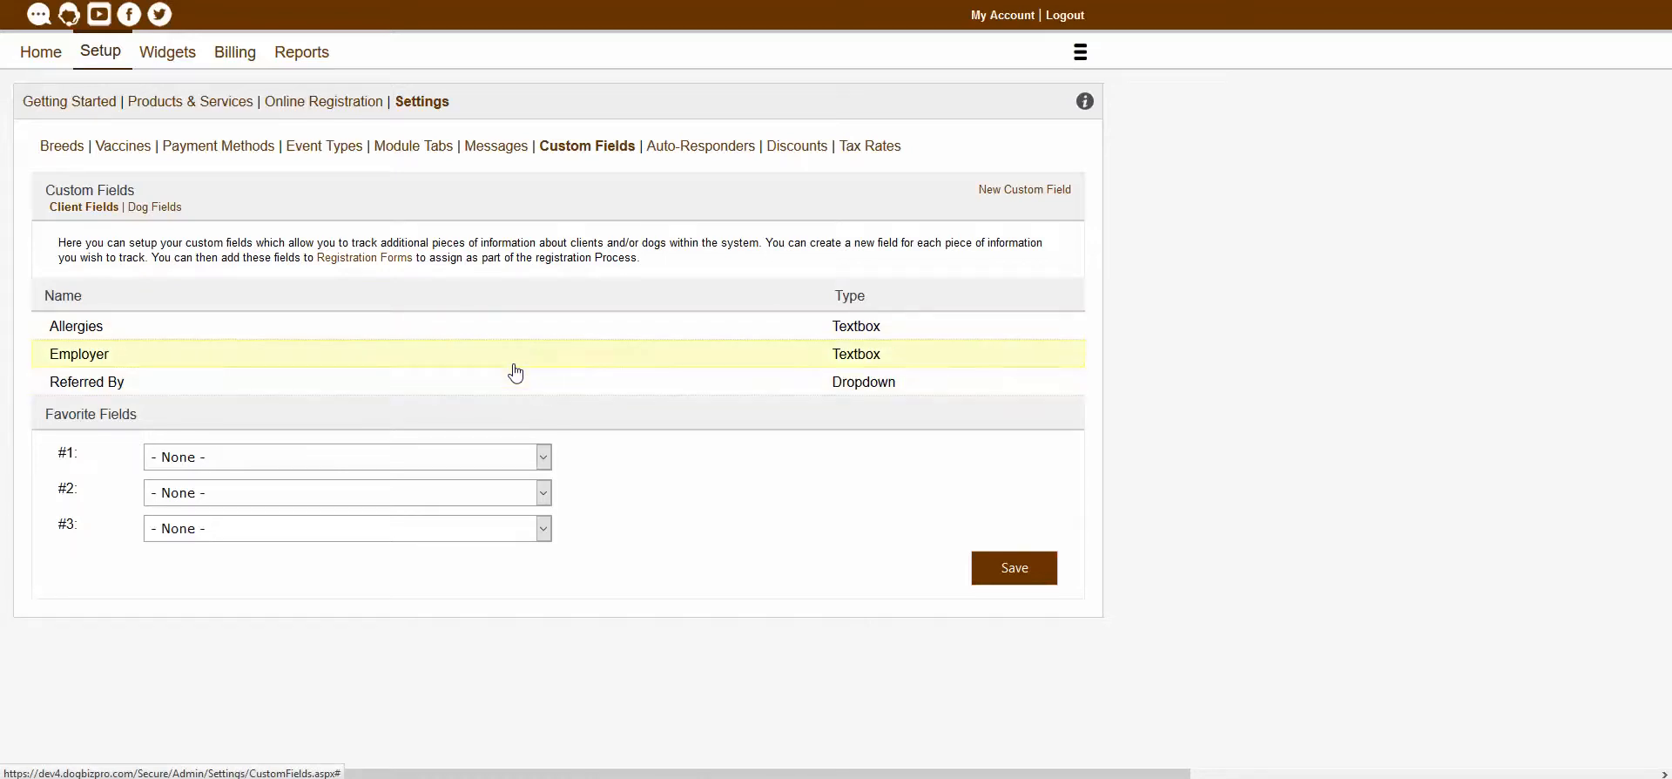
Step: Review the existing dog custom fields and return to the client custom fields
click(105, 220)
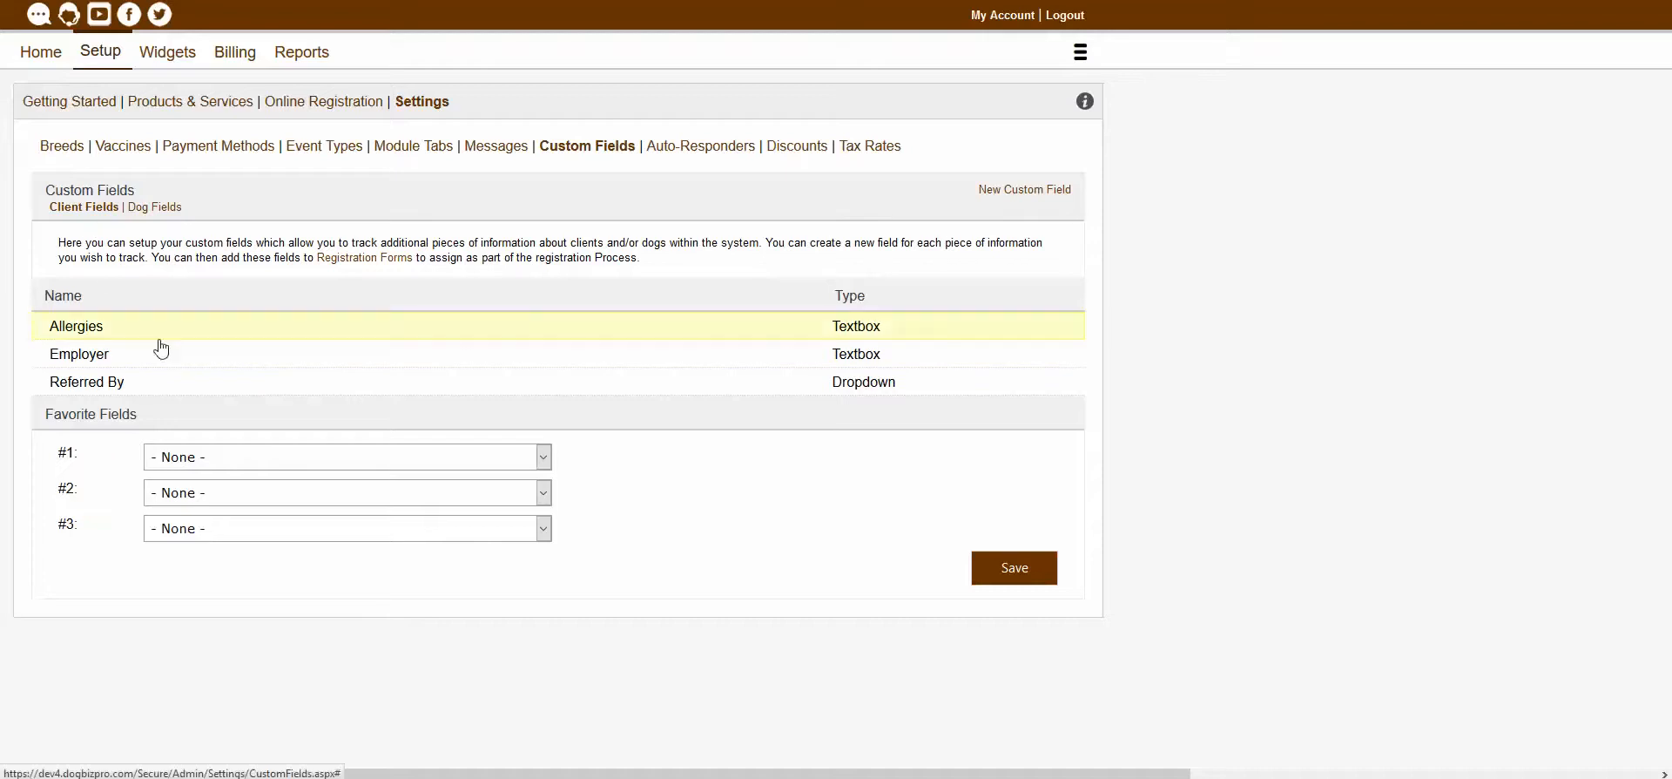
click(162, 207)
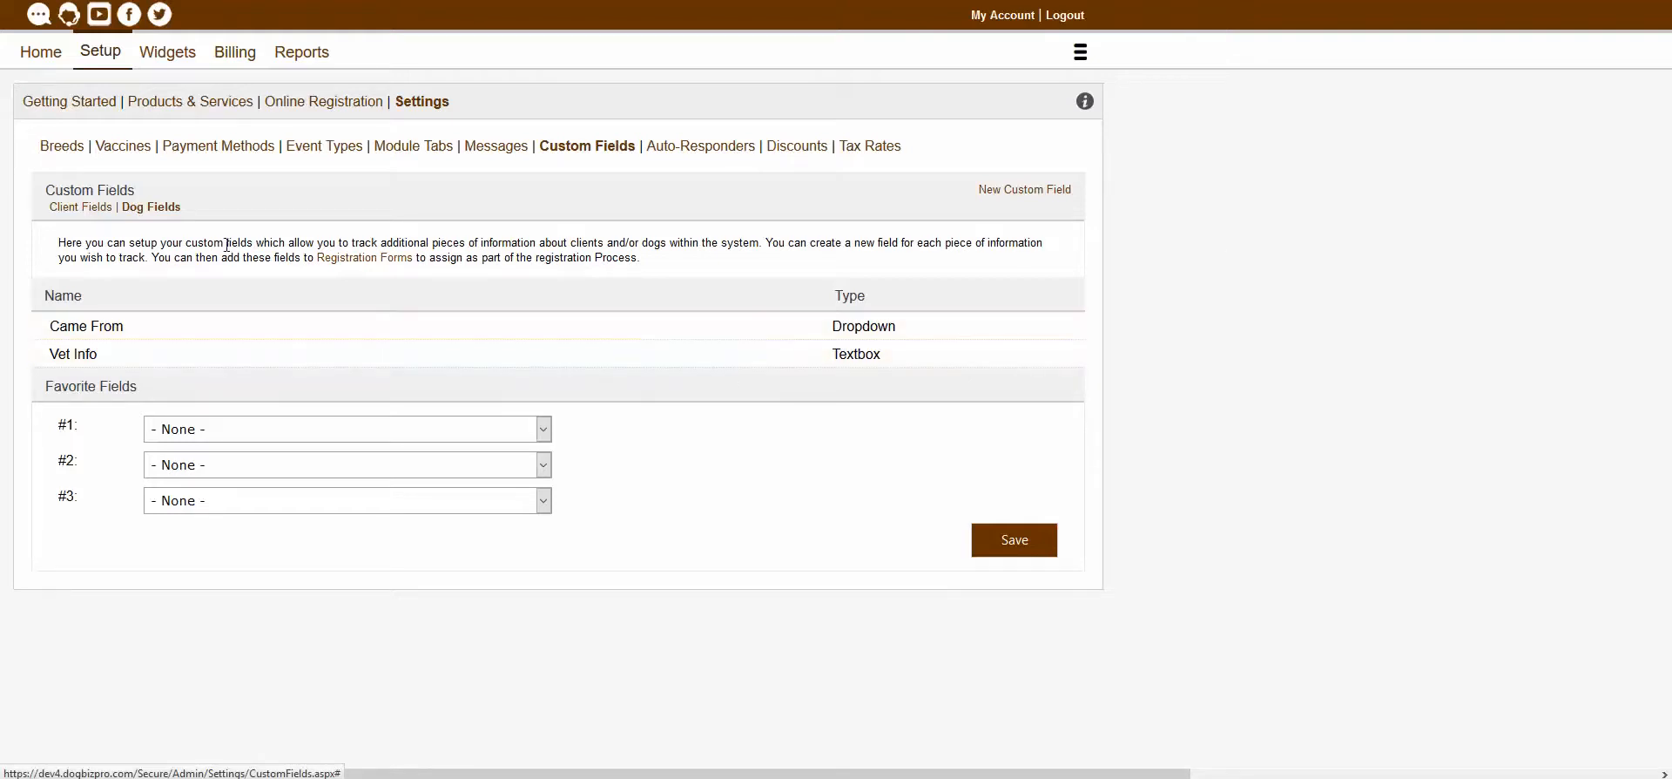
click(72, 209)
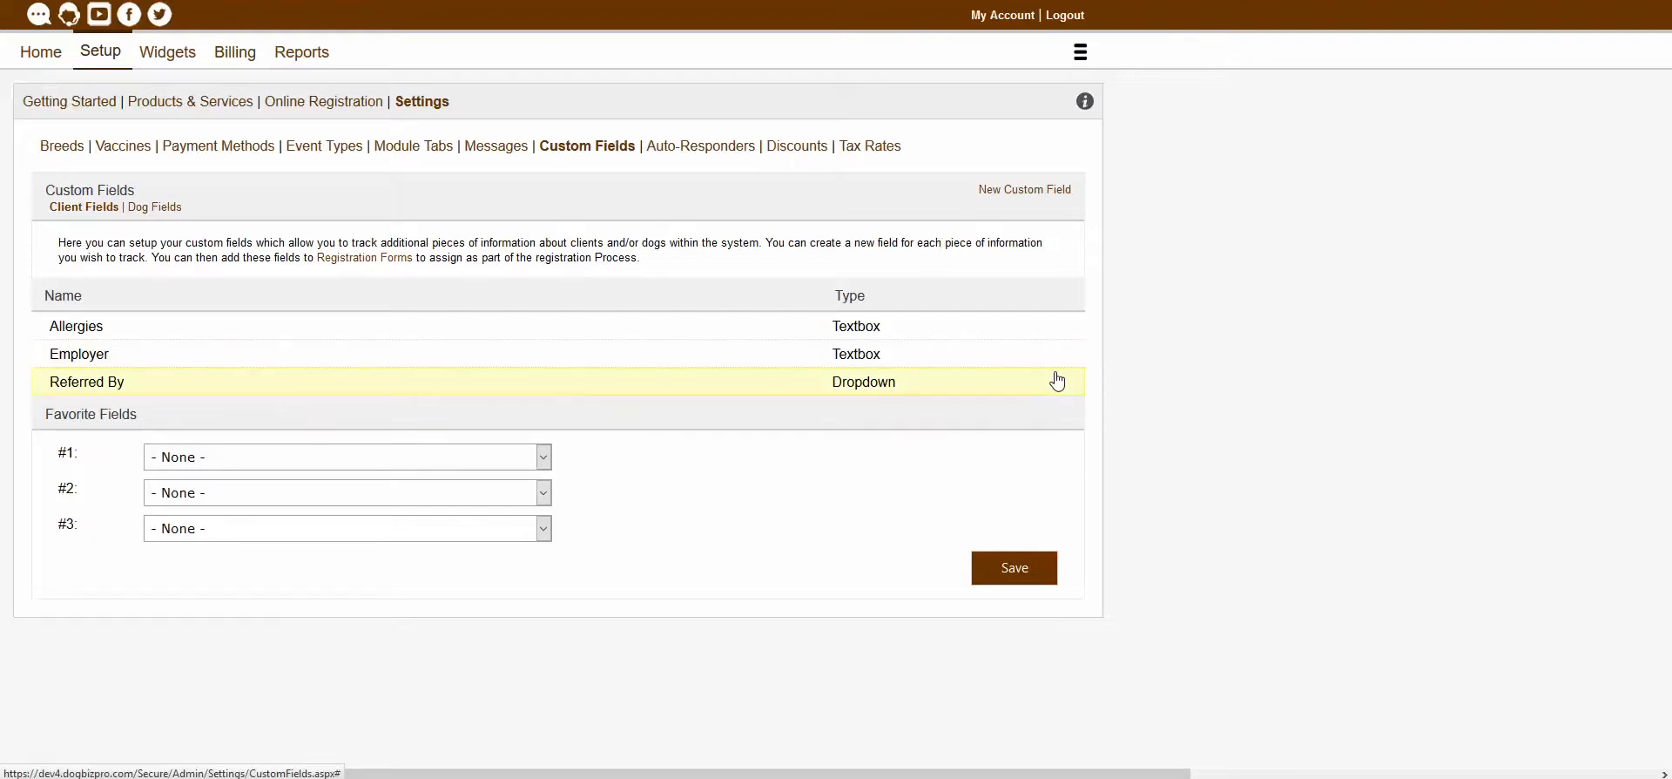
Step: Inspect the settings of the Referred By client field and close it without changes
click(333, 399)
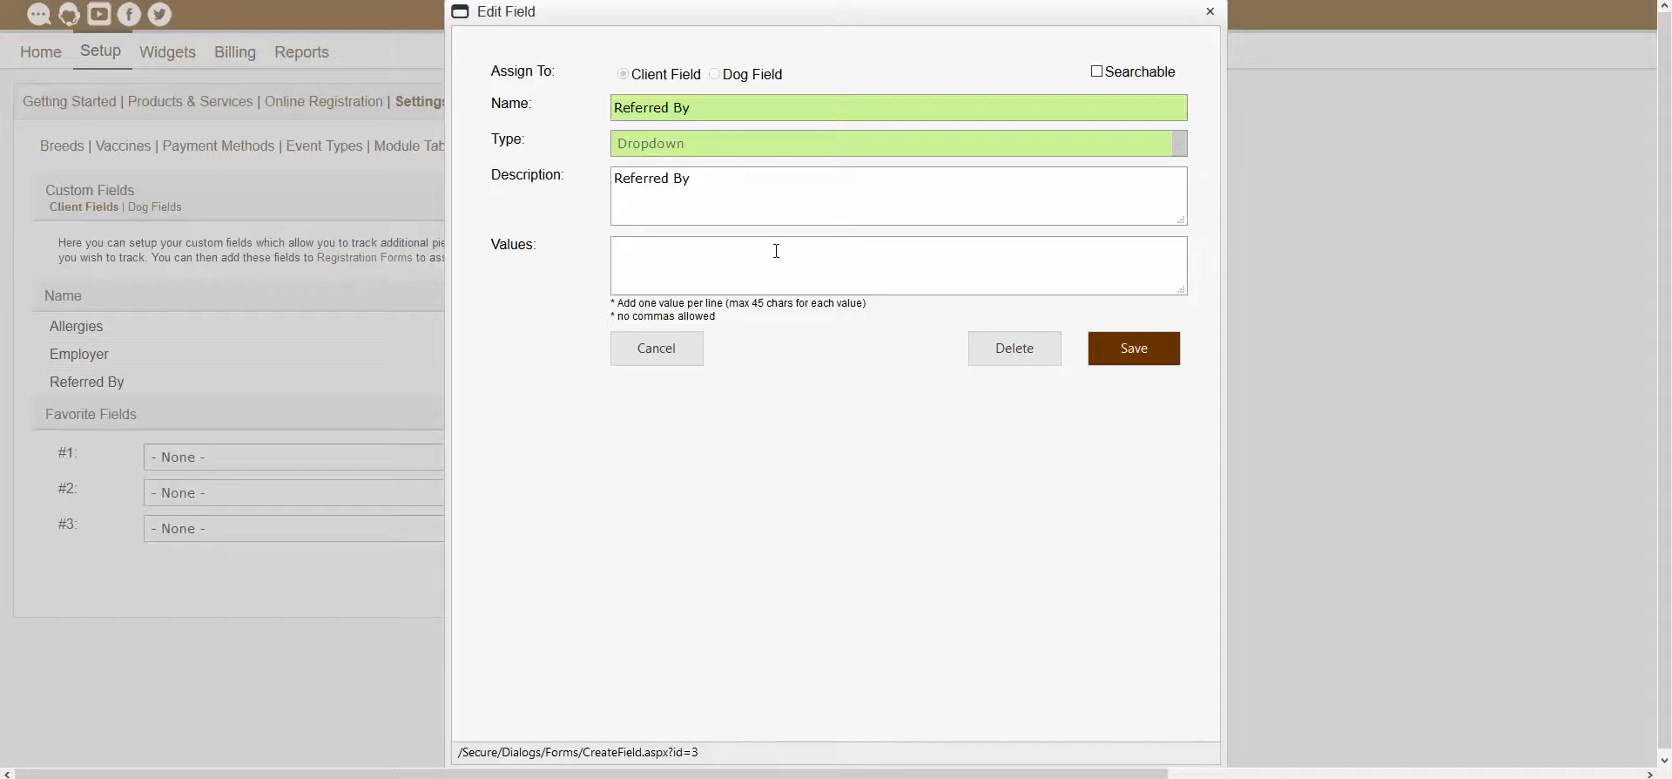
key(Tab)
click(1210, 11)
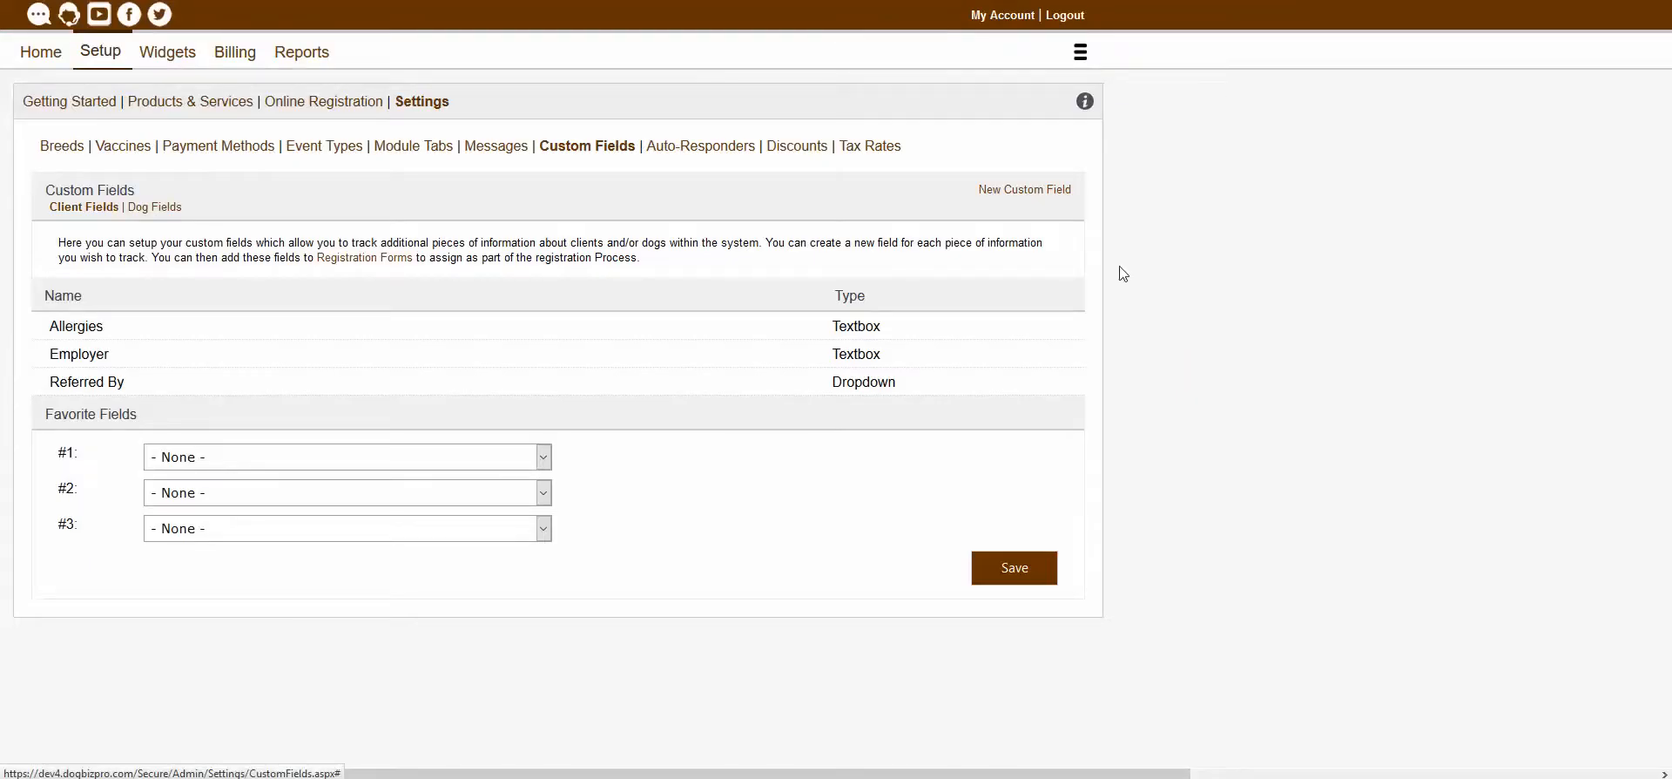
Step: Start a new custom field assigned to clients, make it searchable and name it "Is your dog aggresive?"
click(1050, 192)
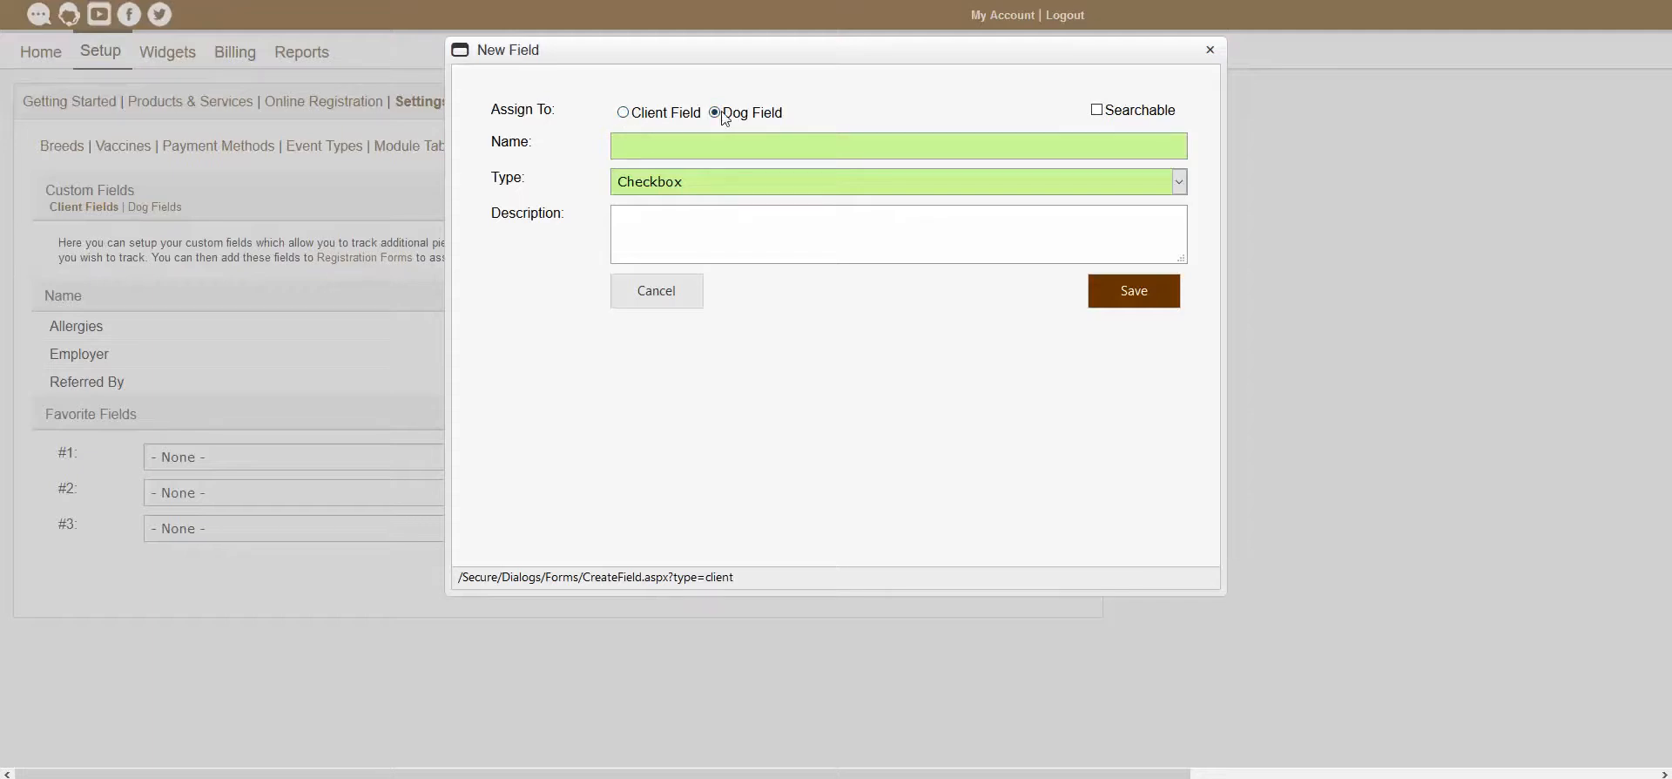
click(624, 113)
click(1097, 111)
click(654, 146)
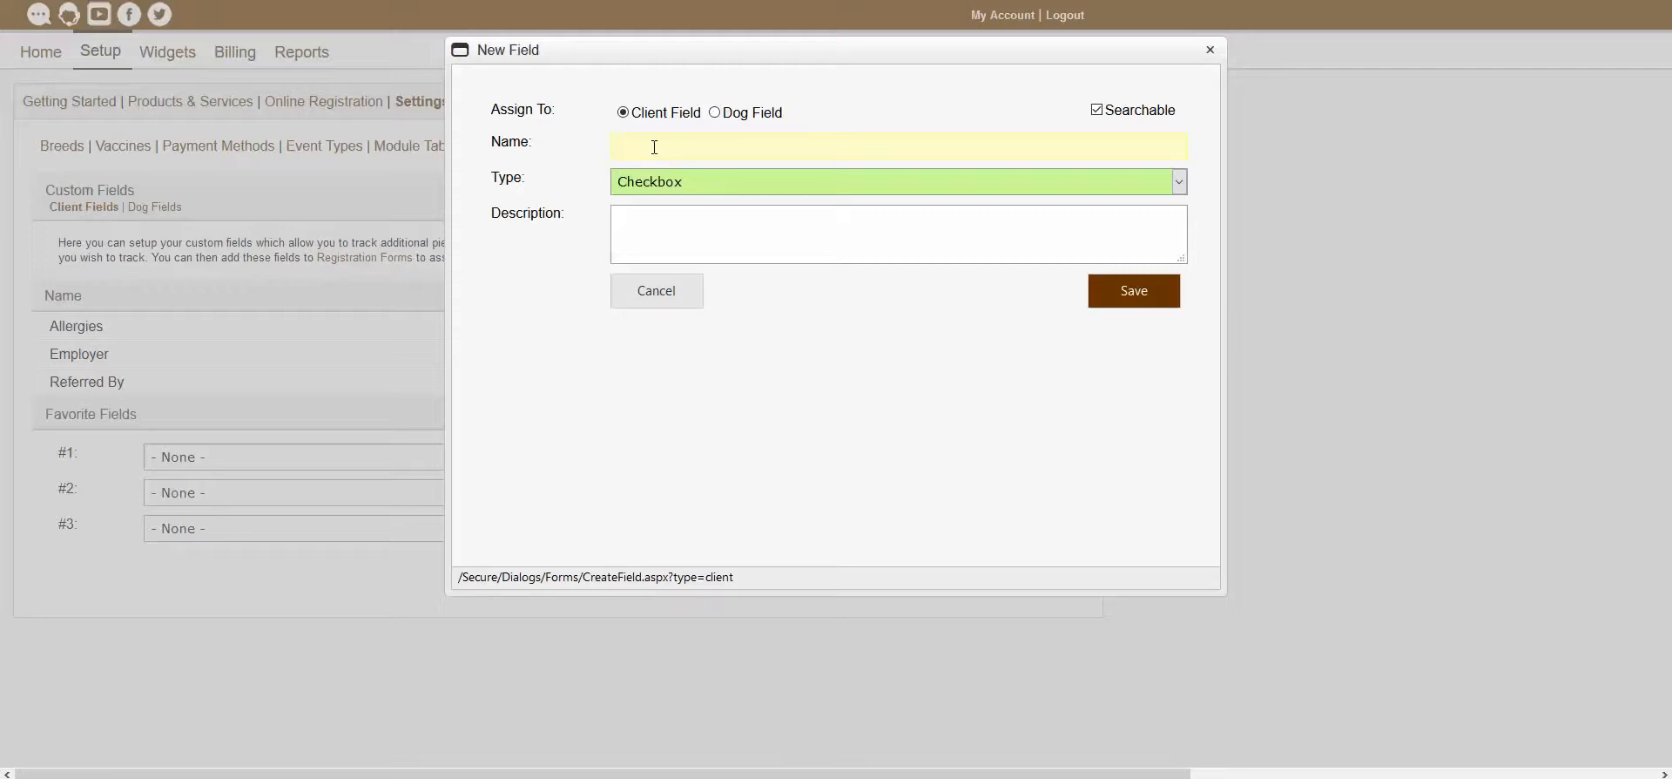
text(s your dog aggresive?)
click(548, 298)
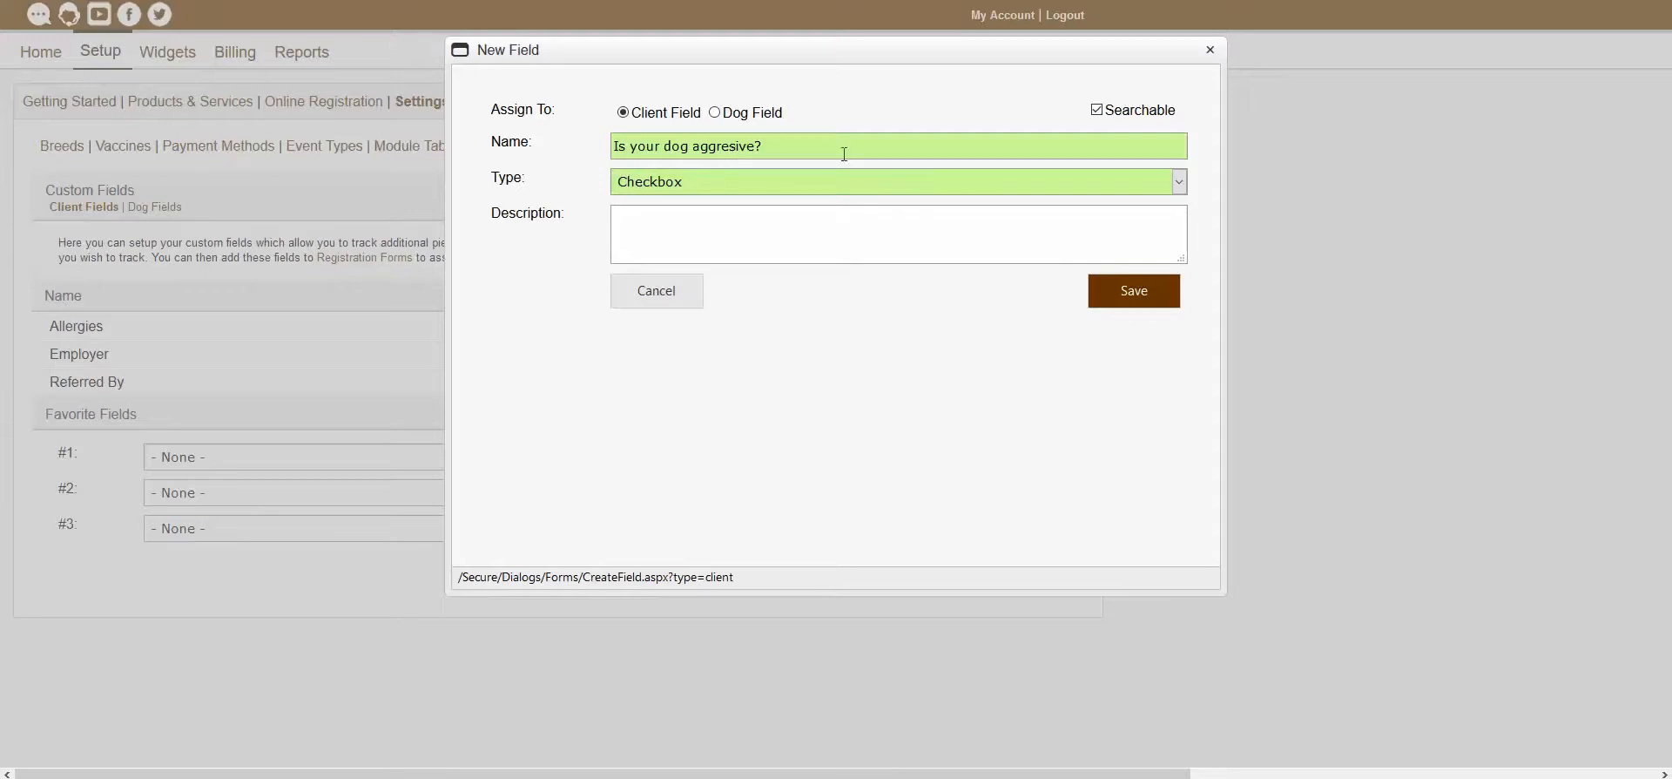
Step: Set the new field's type to Textbox
key(Up)
key(Down)
click(735, 186)
click(676, 371)
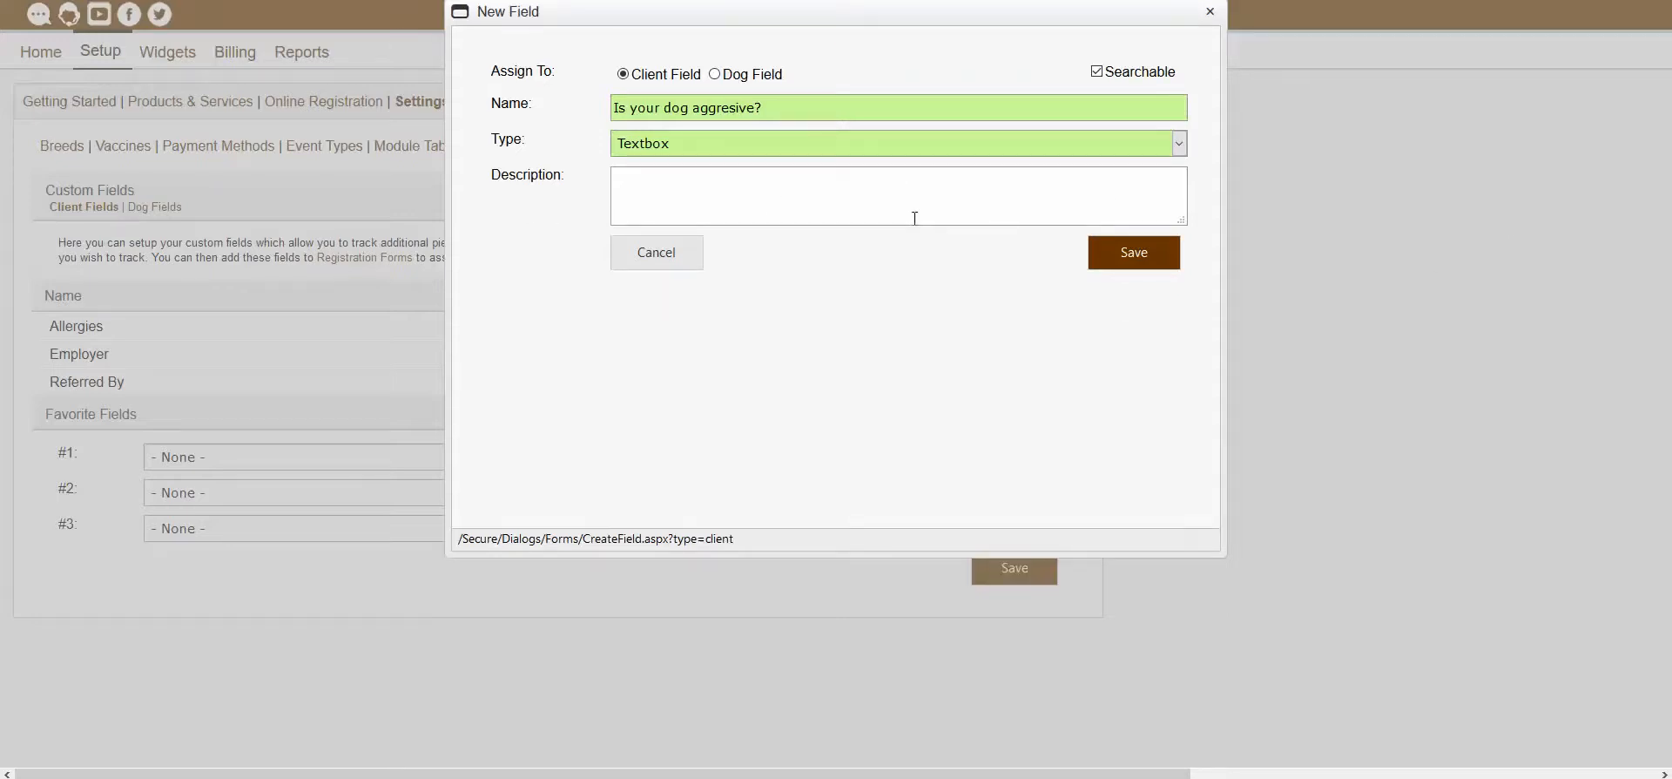
Step: Set the new field's type to Dropdown
click(746, 145)
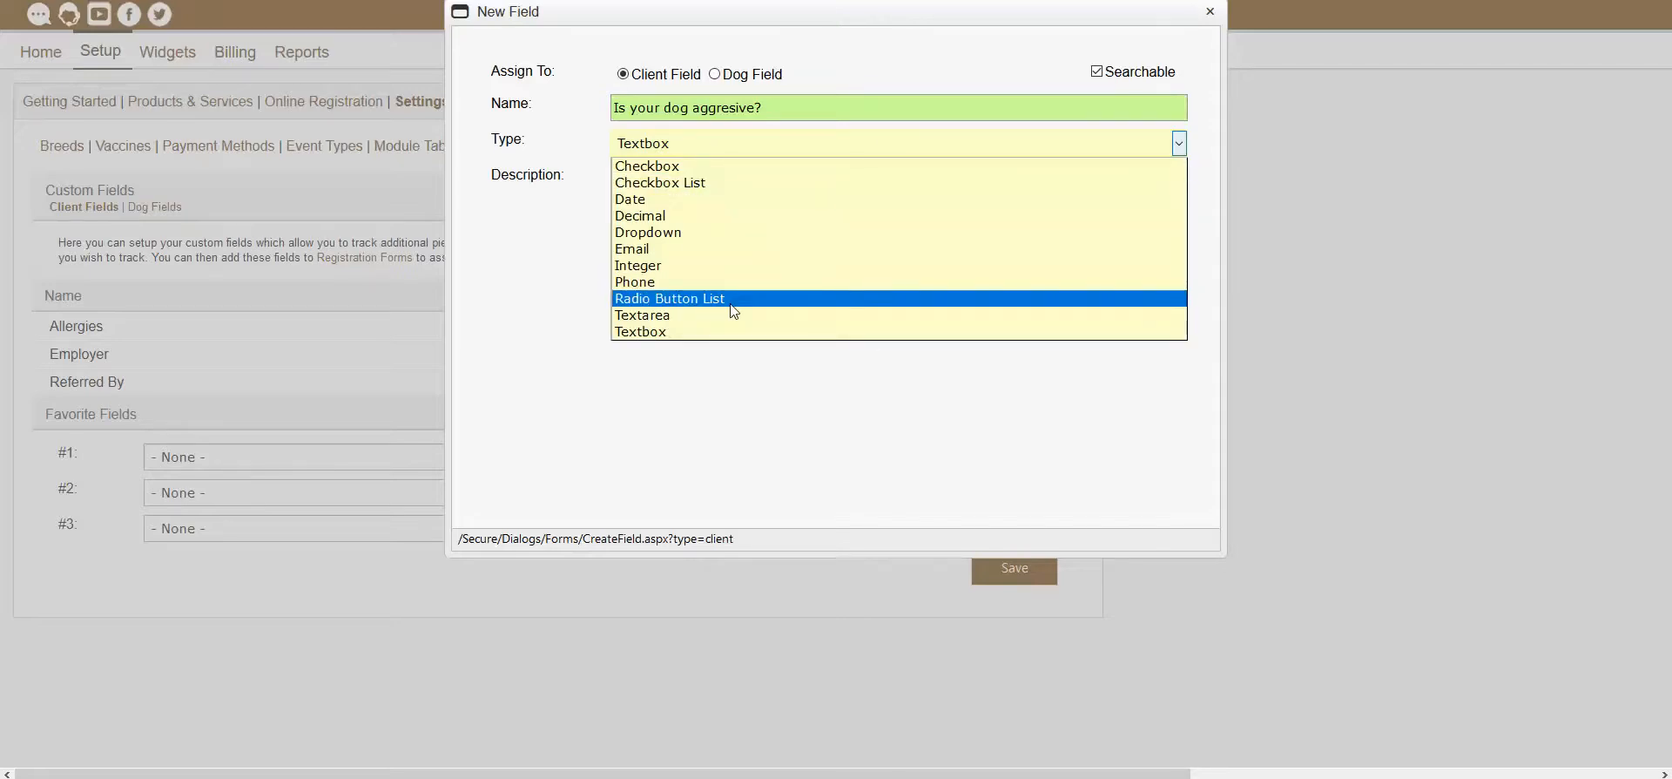
key(Up)
key(Up)
key(Up)
key(Up)
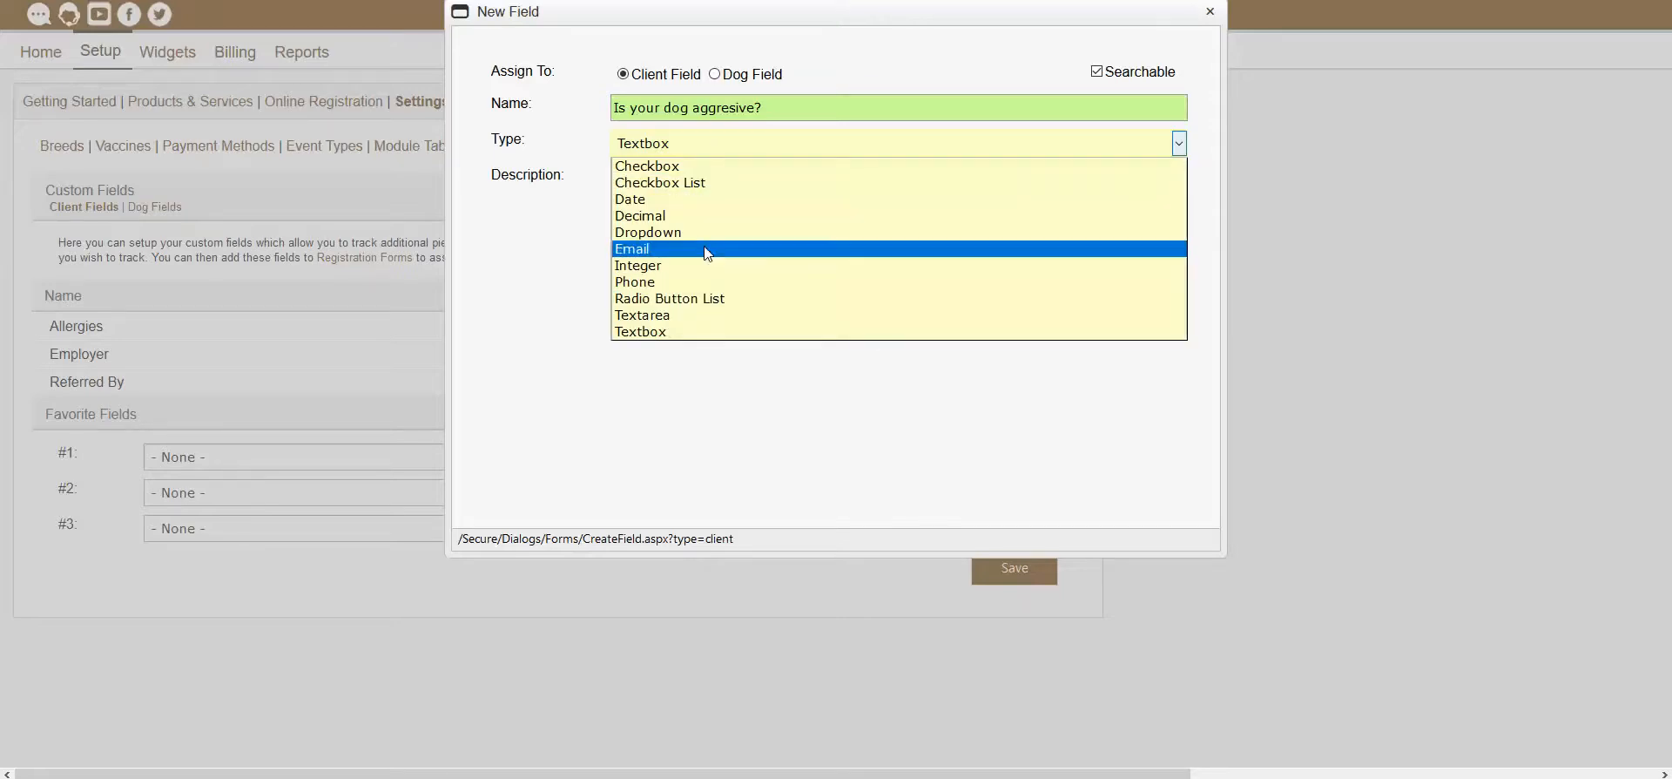
key(Return)
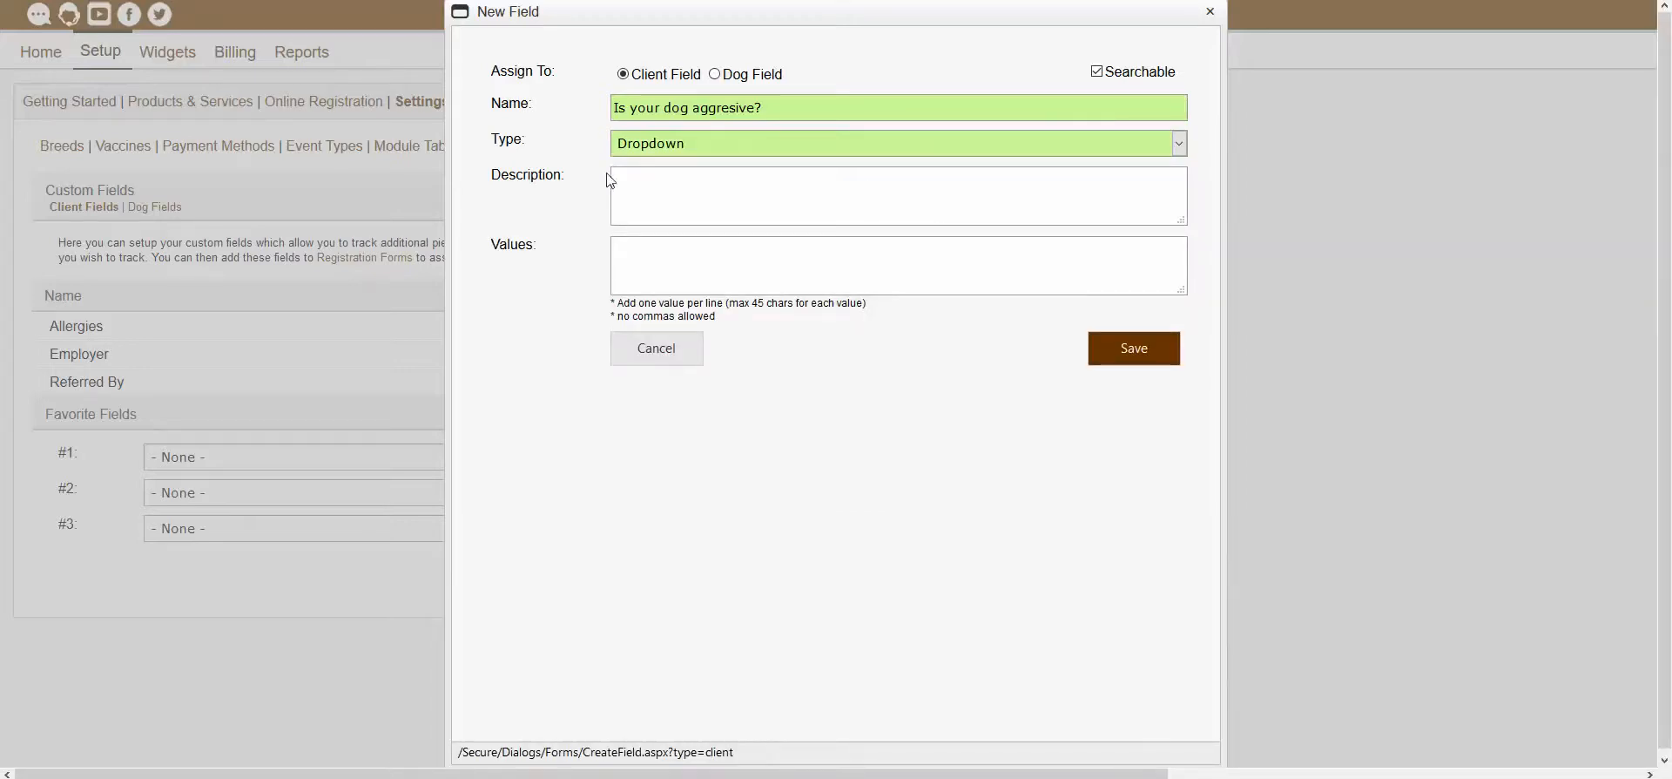
click(640, 150)
click(642, 151)
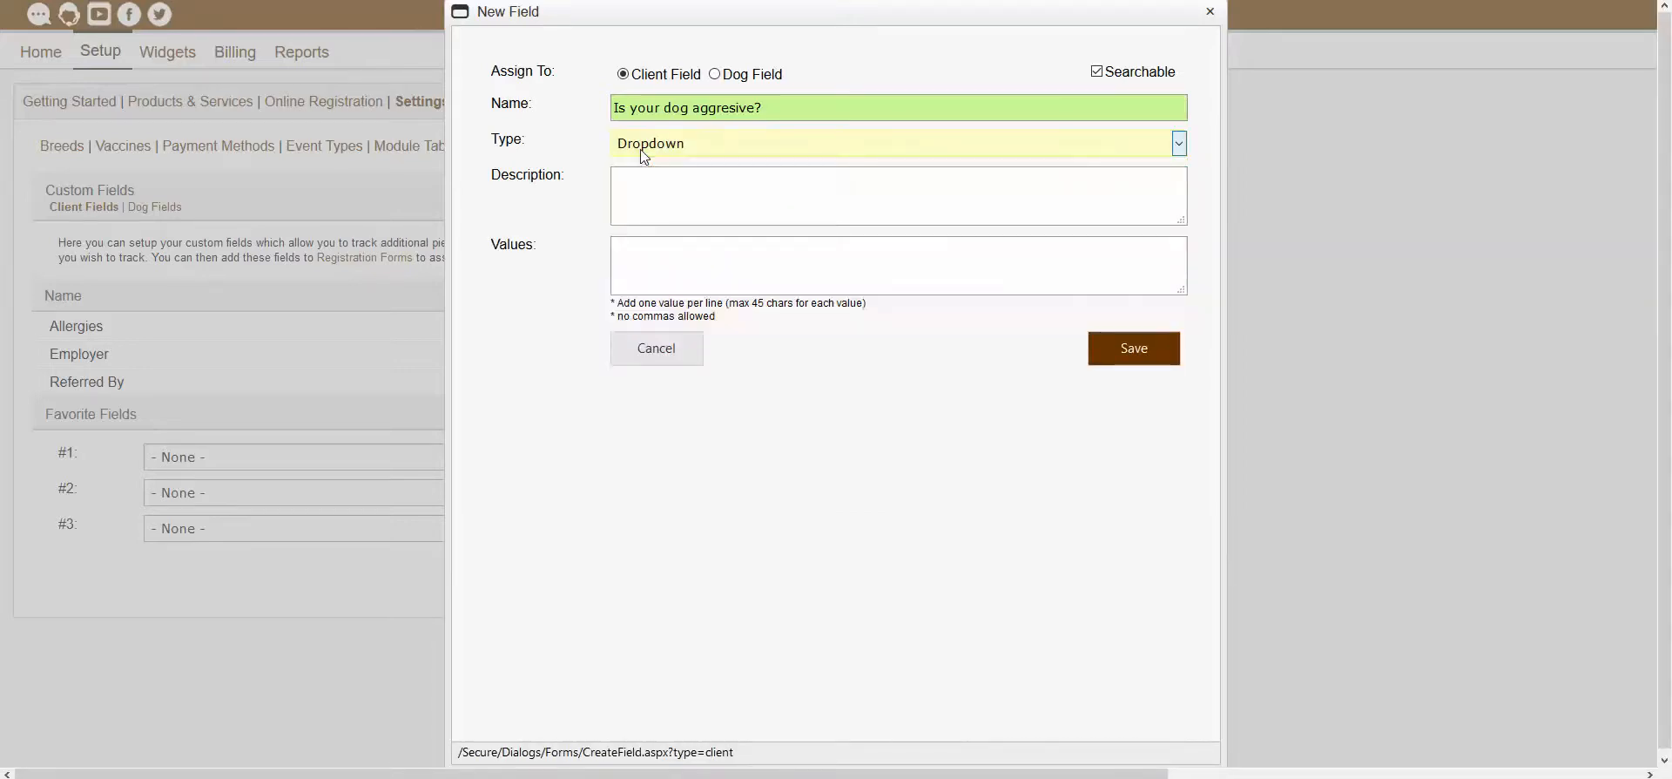
click(641, 151)
click(669, 235)
click(1048, 164)
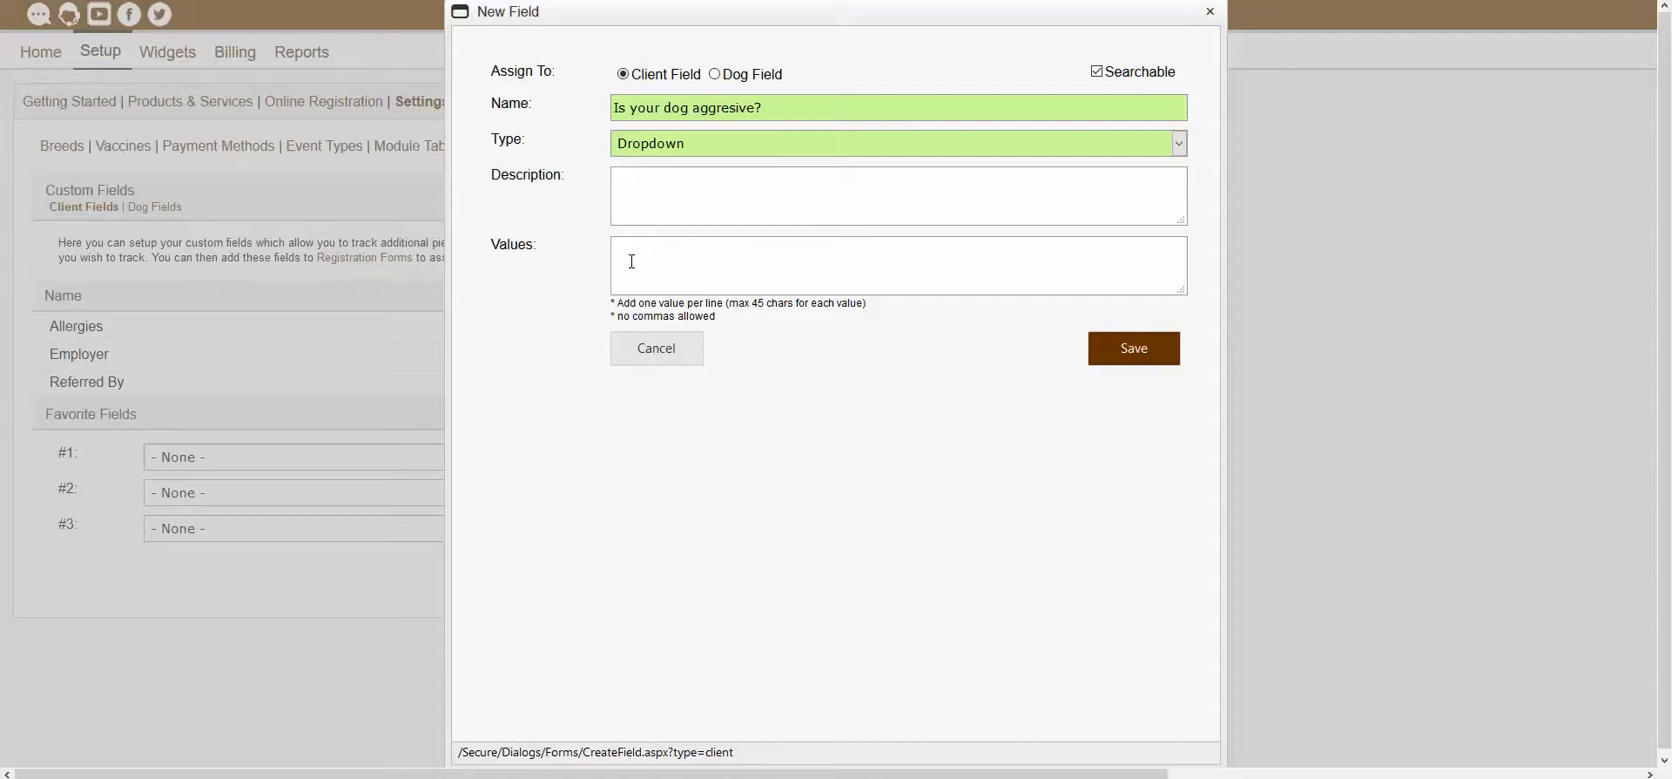
Step: Enter "test add extra info" as the new field's description
click(714, 182)
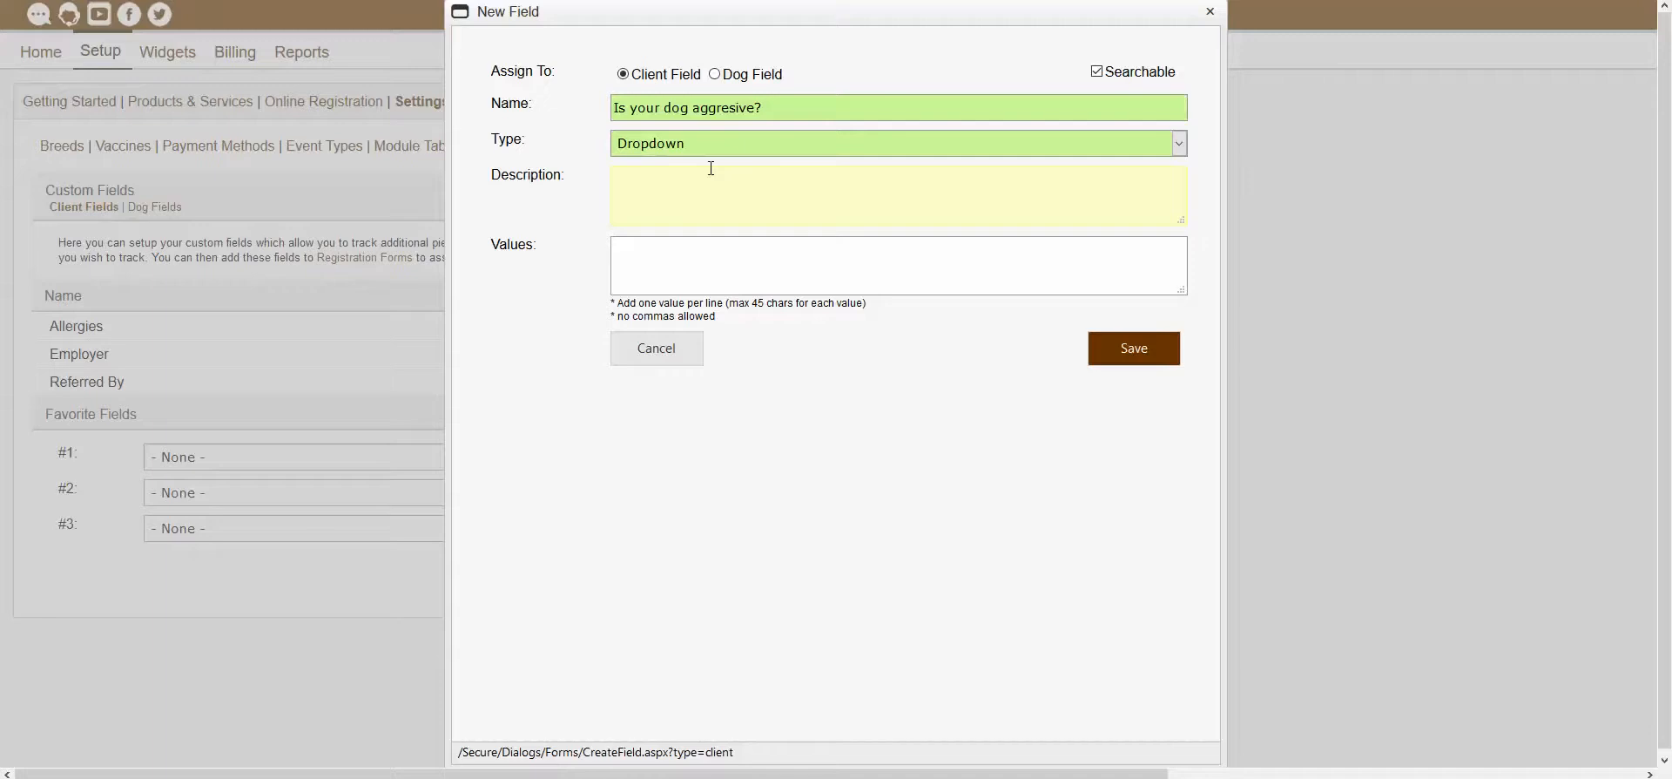
text(test add extra info)
click(903, 276)
click(990, 311)
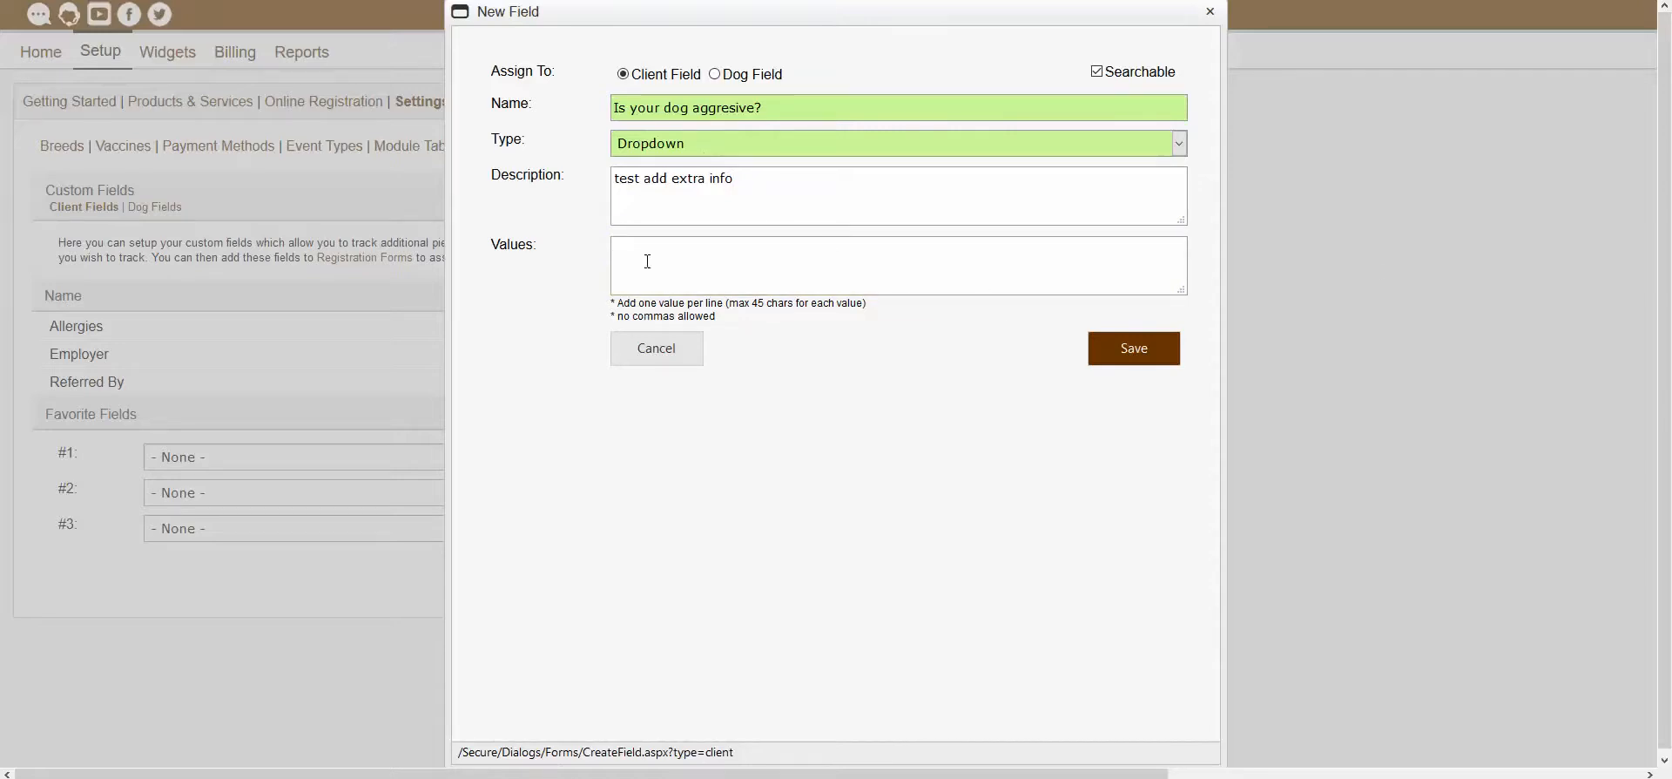
Step: Enter Yes, No and Sometimes as the dropdown values, one per line, and save the new field
click(648, 261)
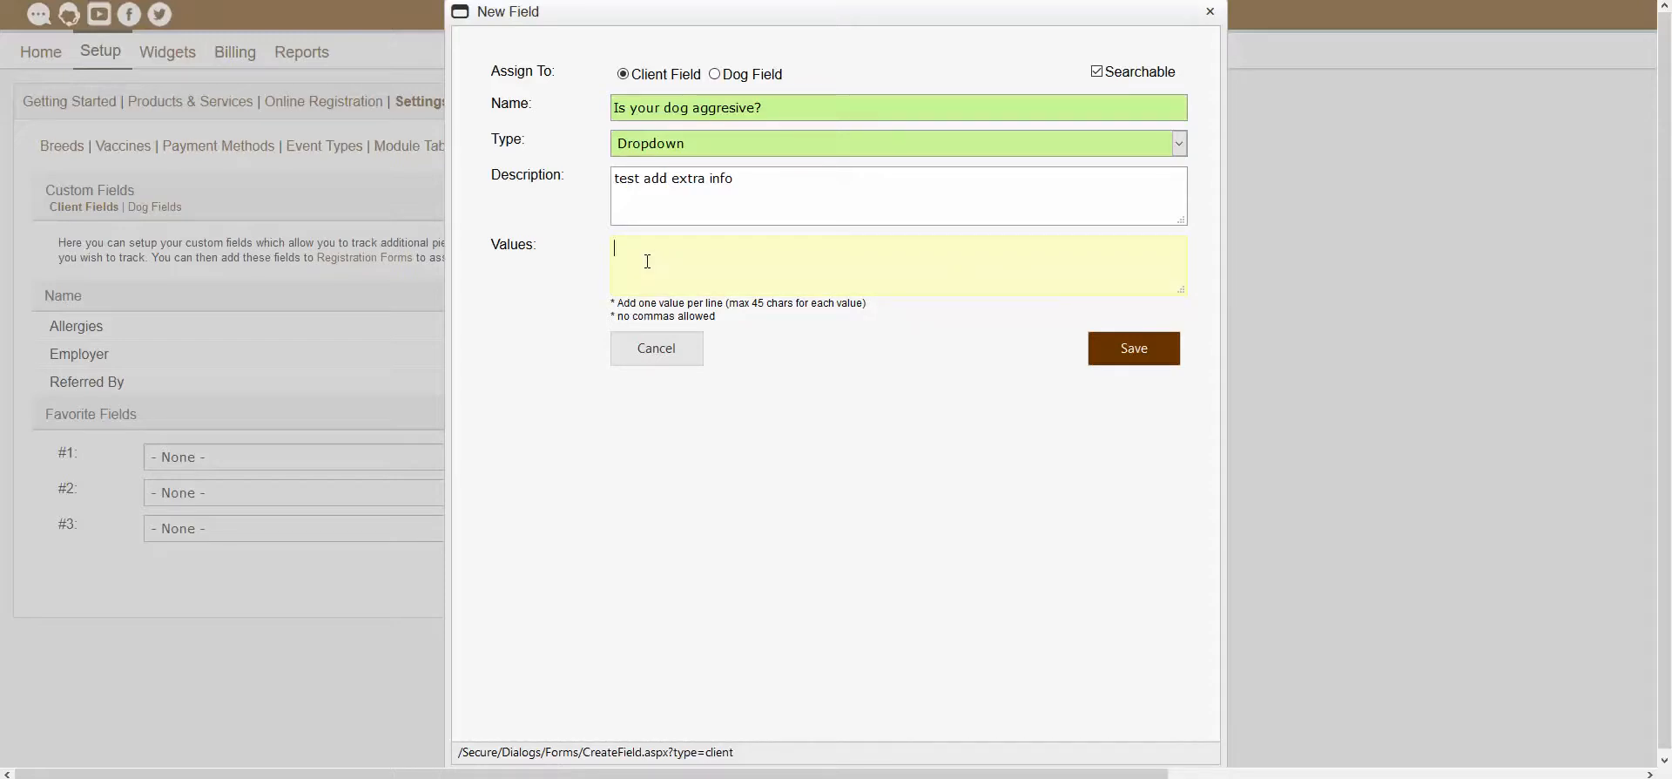
click(954, 310)
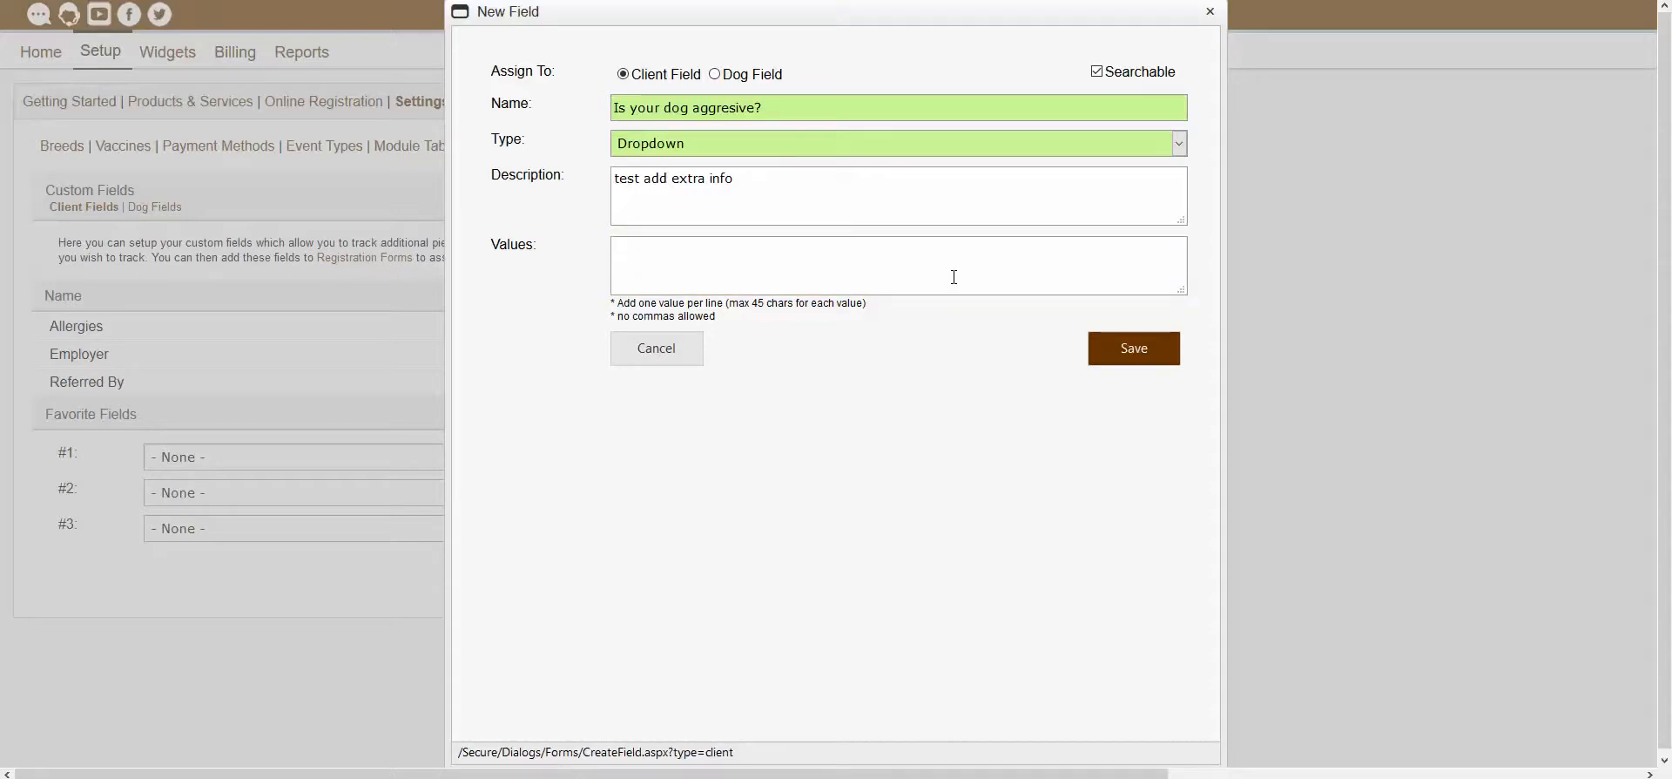
click(954, 277)
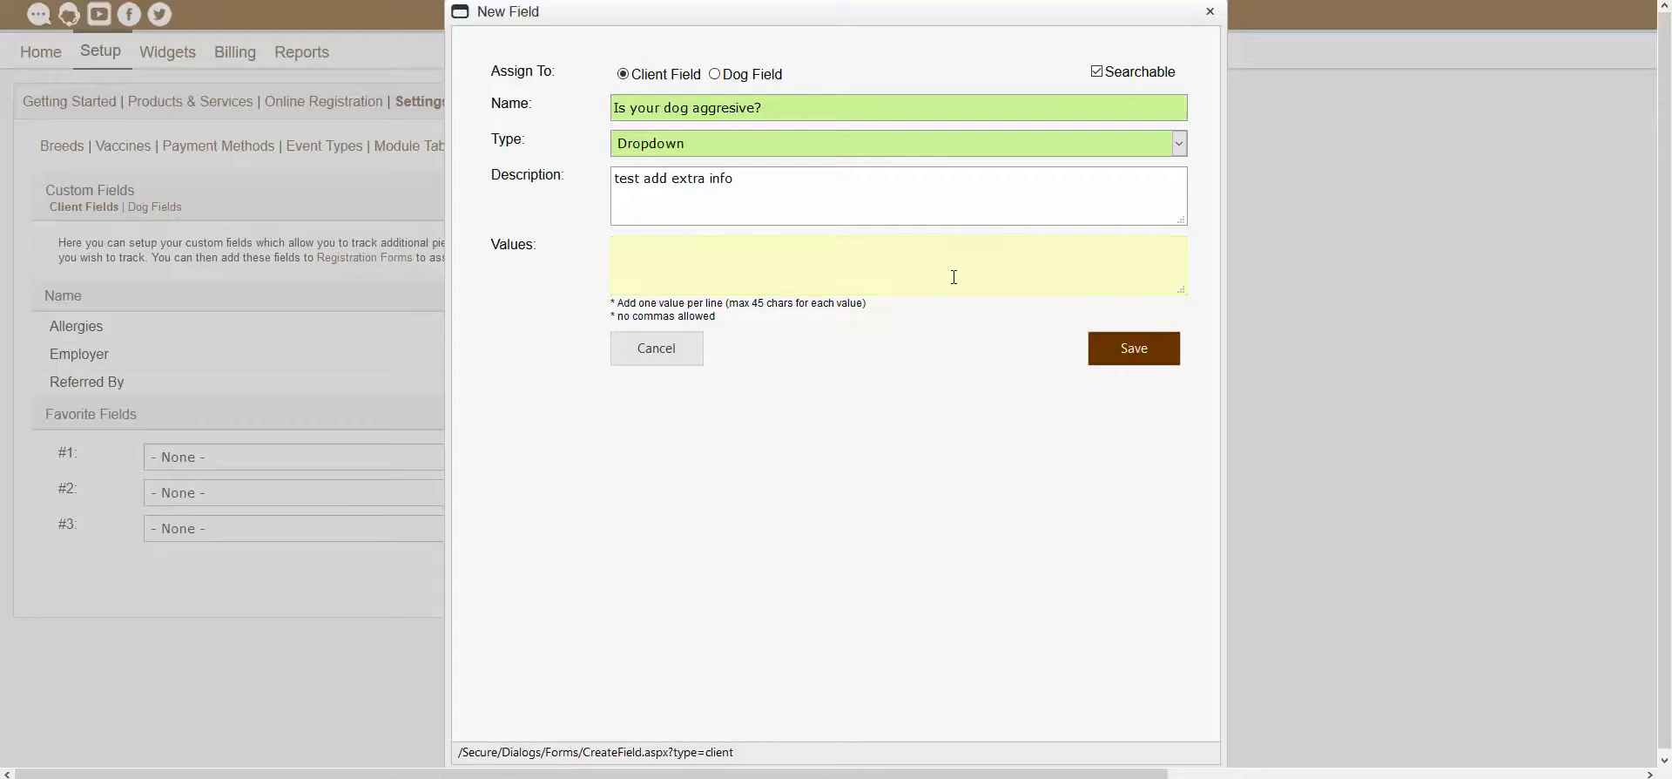
text(Yes )
text(No)
key(Return)
text(Sometimes)
click(1431, 238)
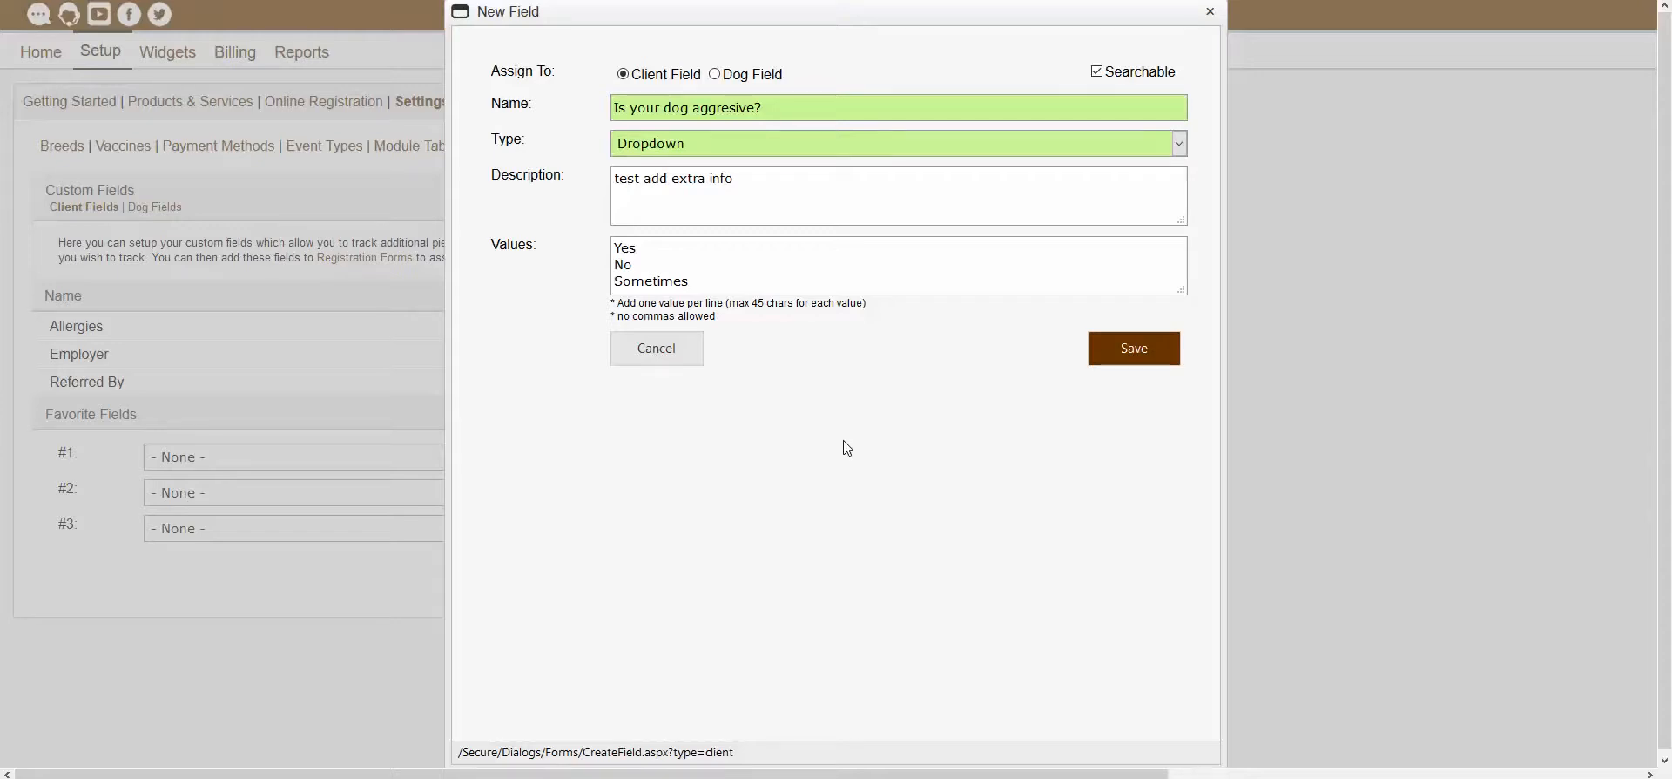
click(1149, 362)
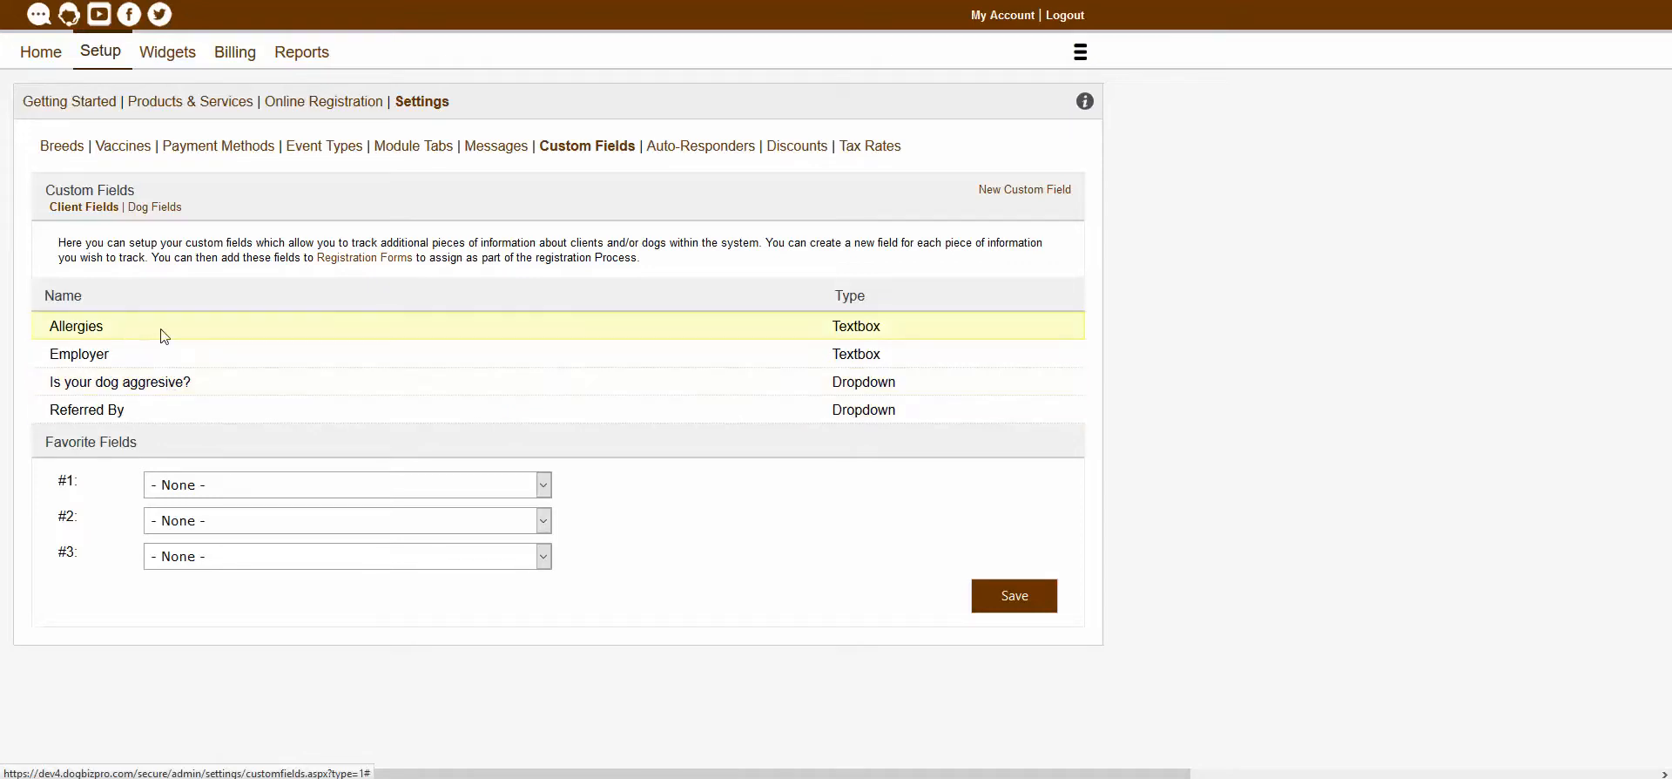
Step: Set favorite field #1 for clients to "Is your dog aggresive?" and save the favorites
click(173, 210)
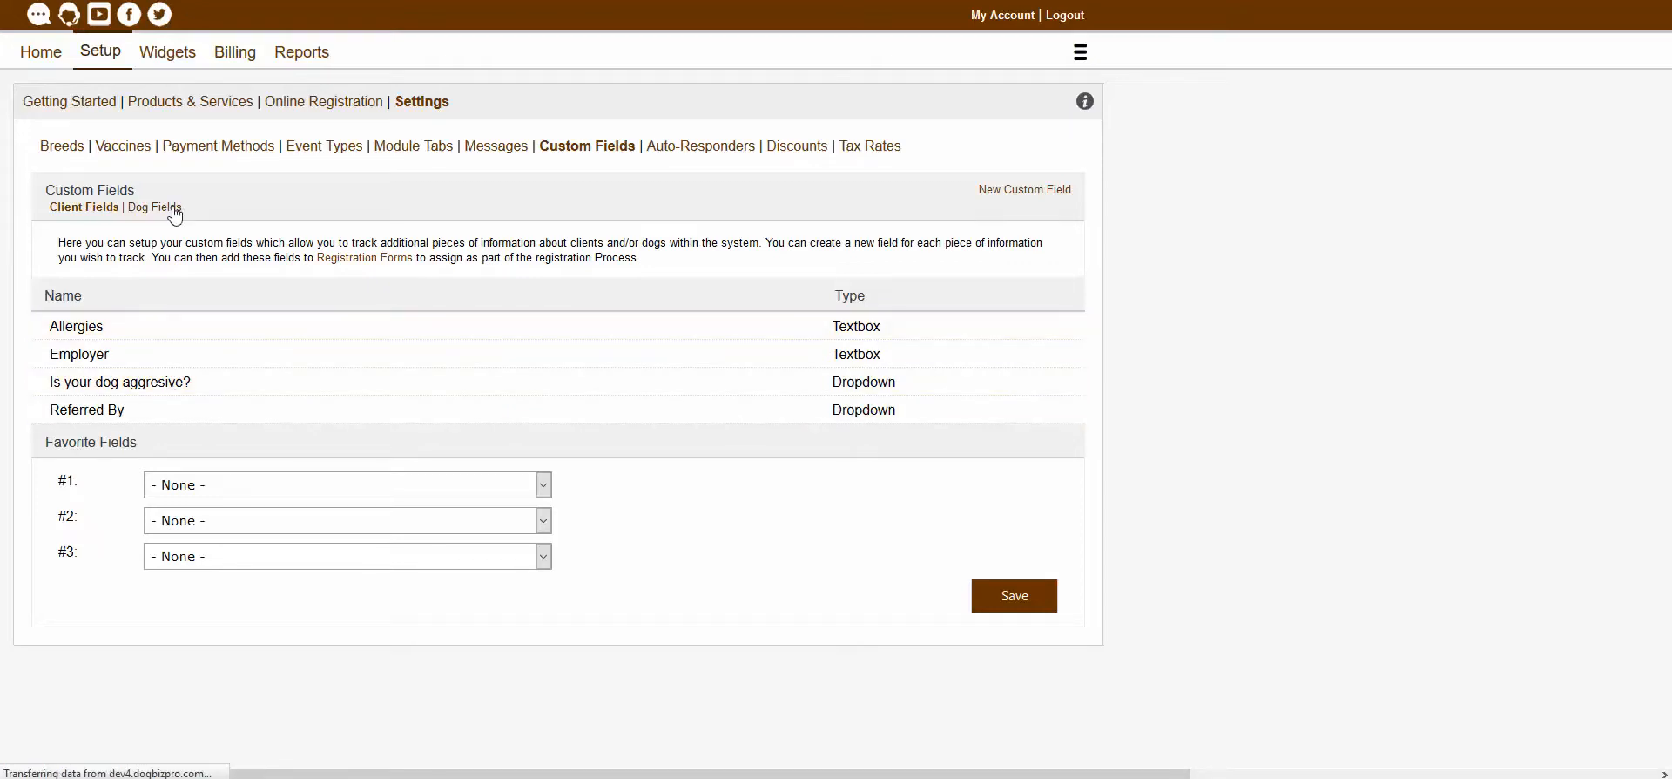
click(86, 209)
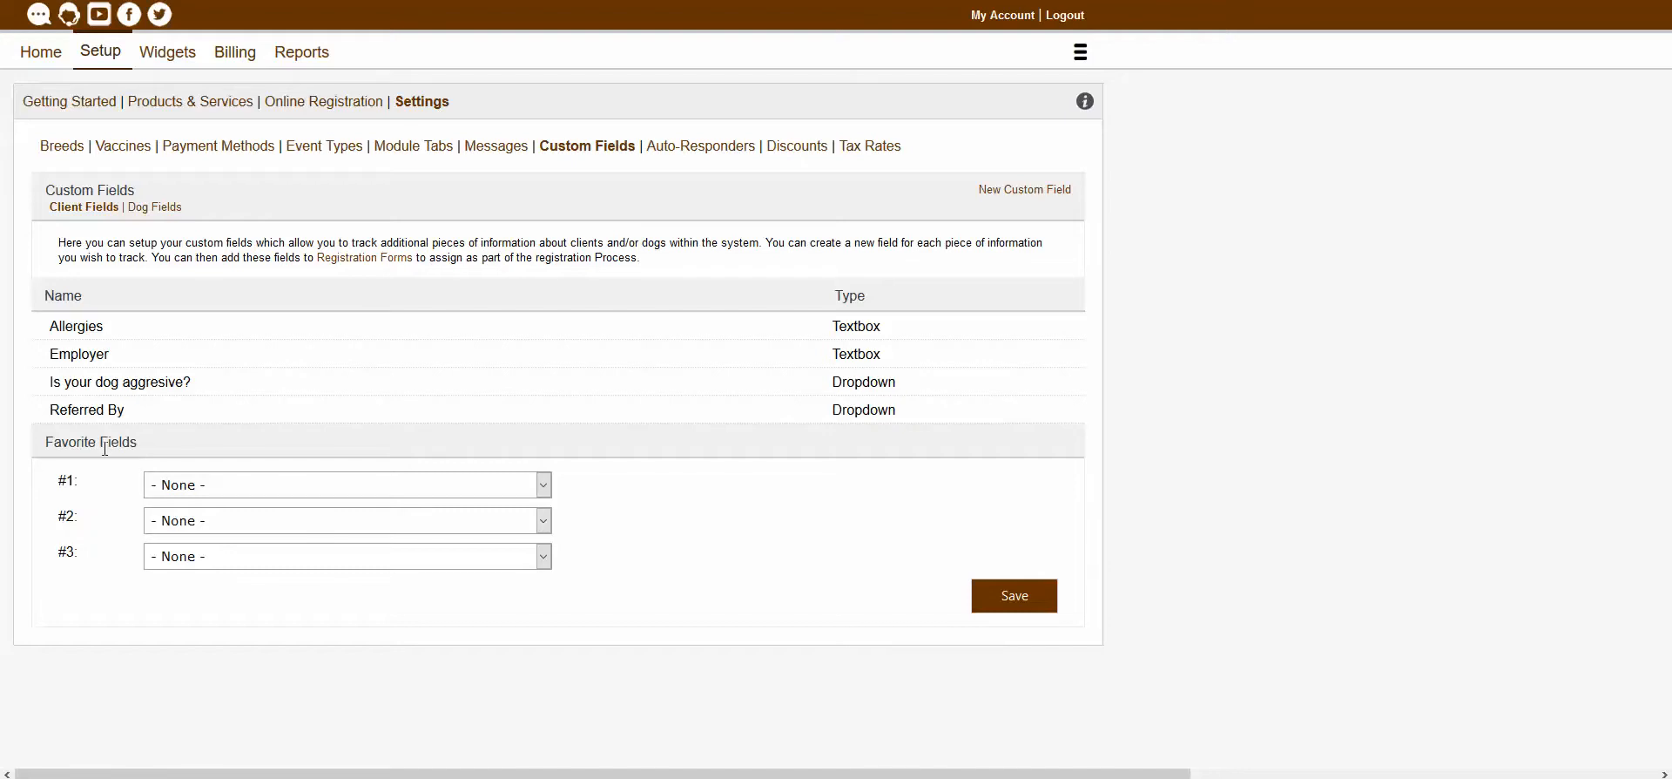
click(293, 488)
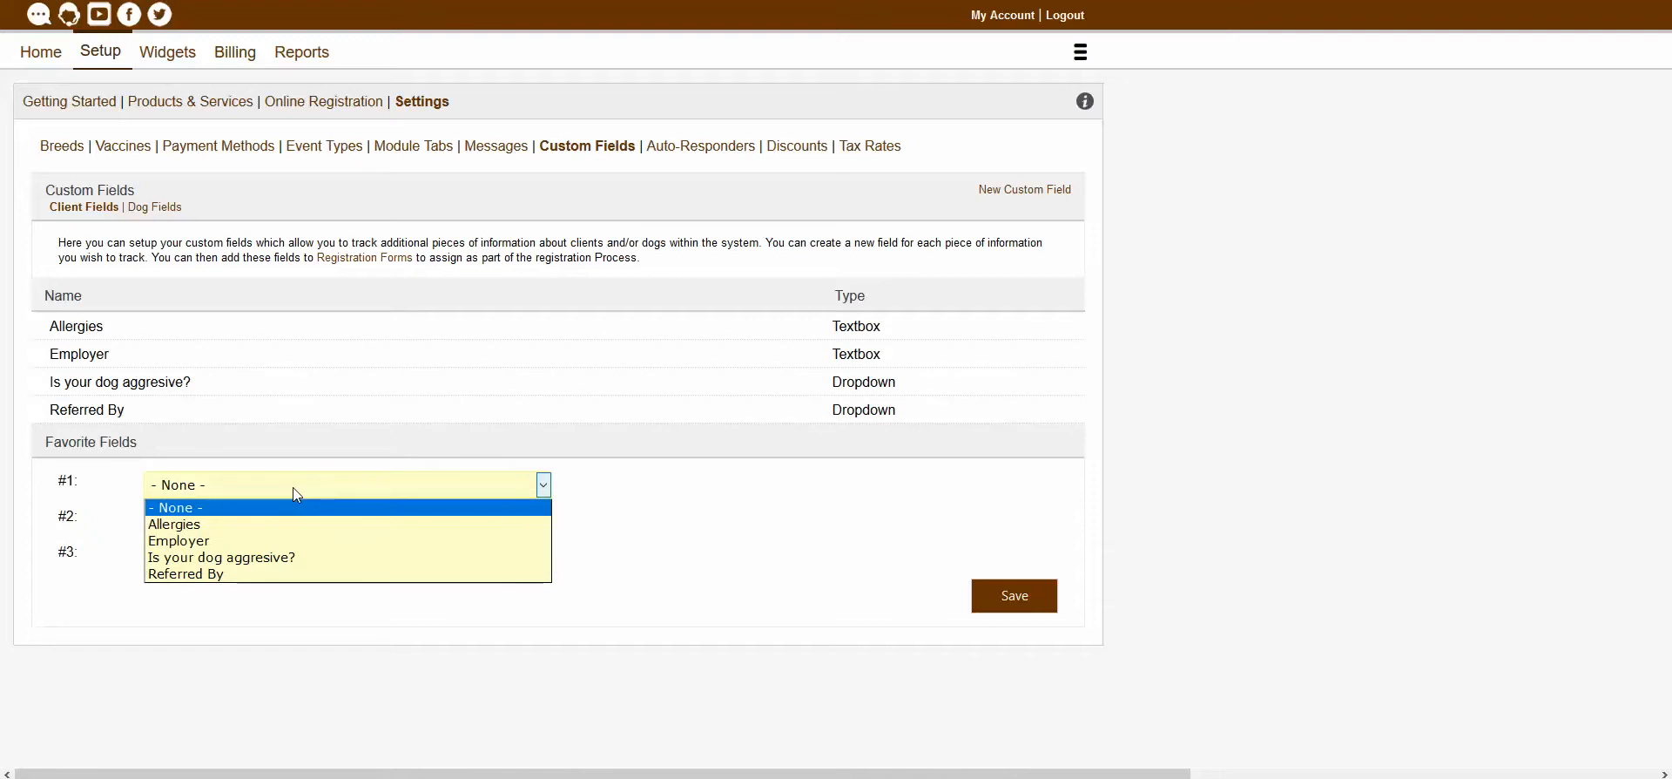
click(239, 563)
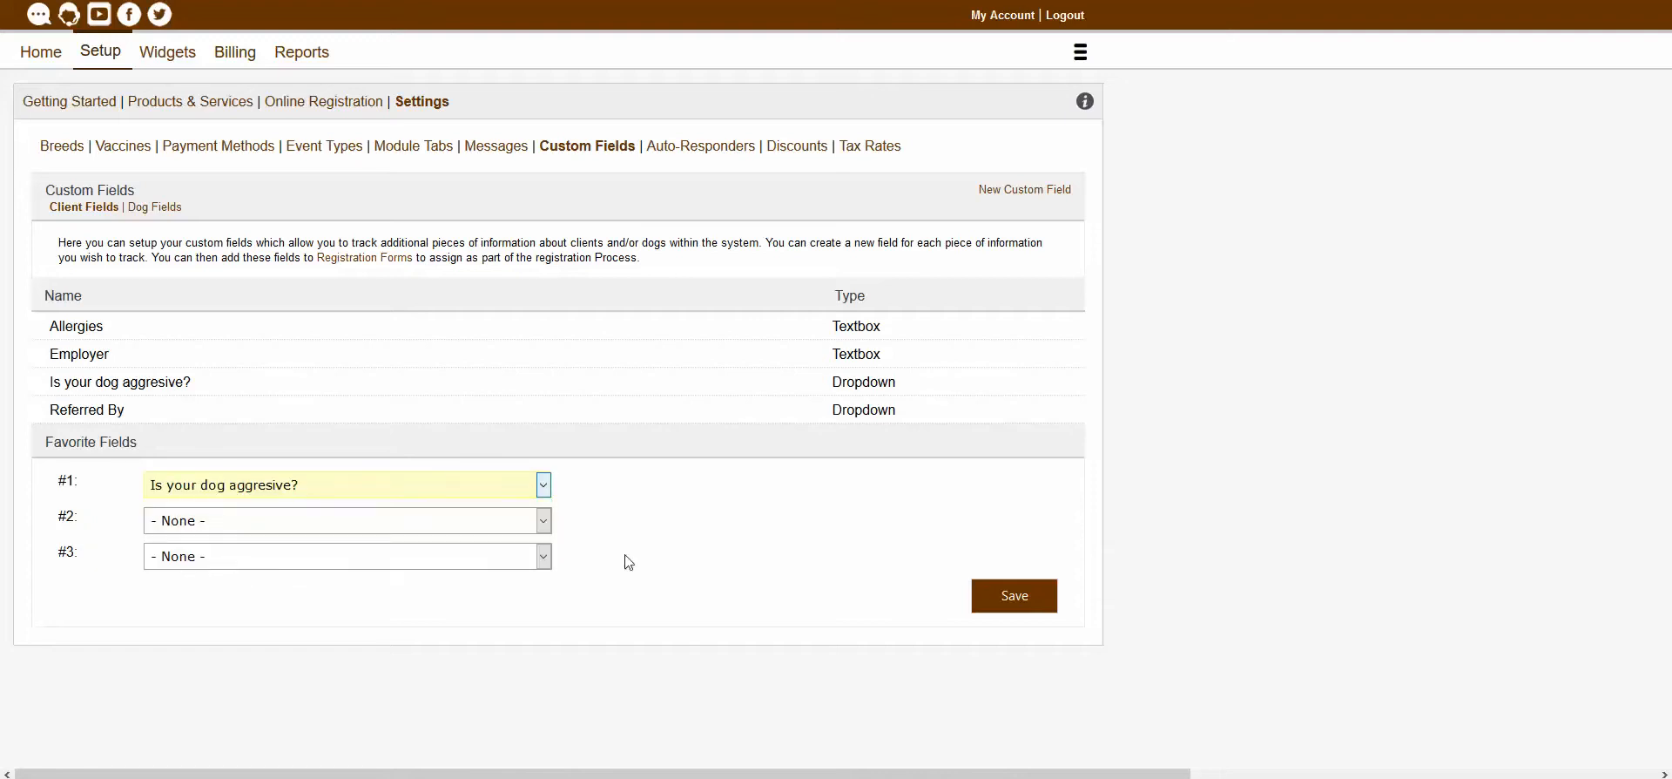
click(998, 610)
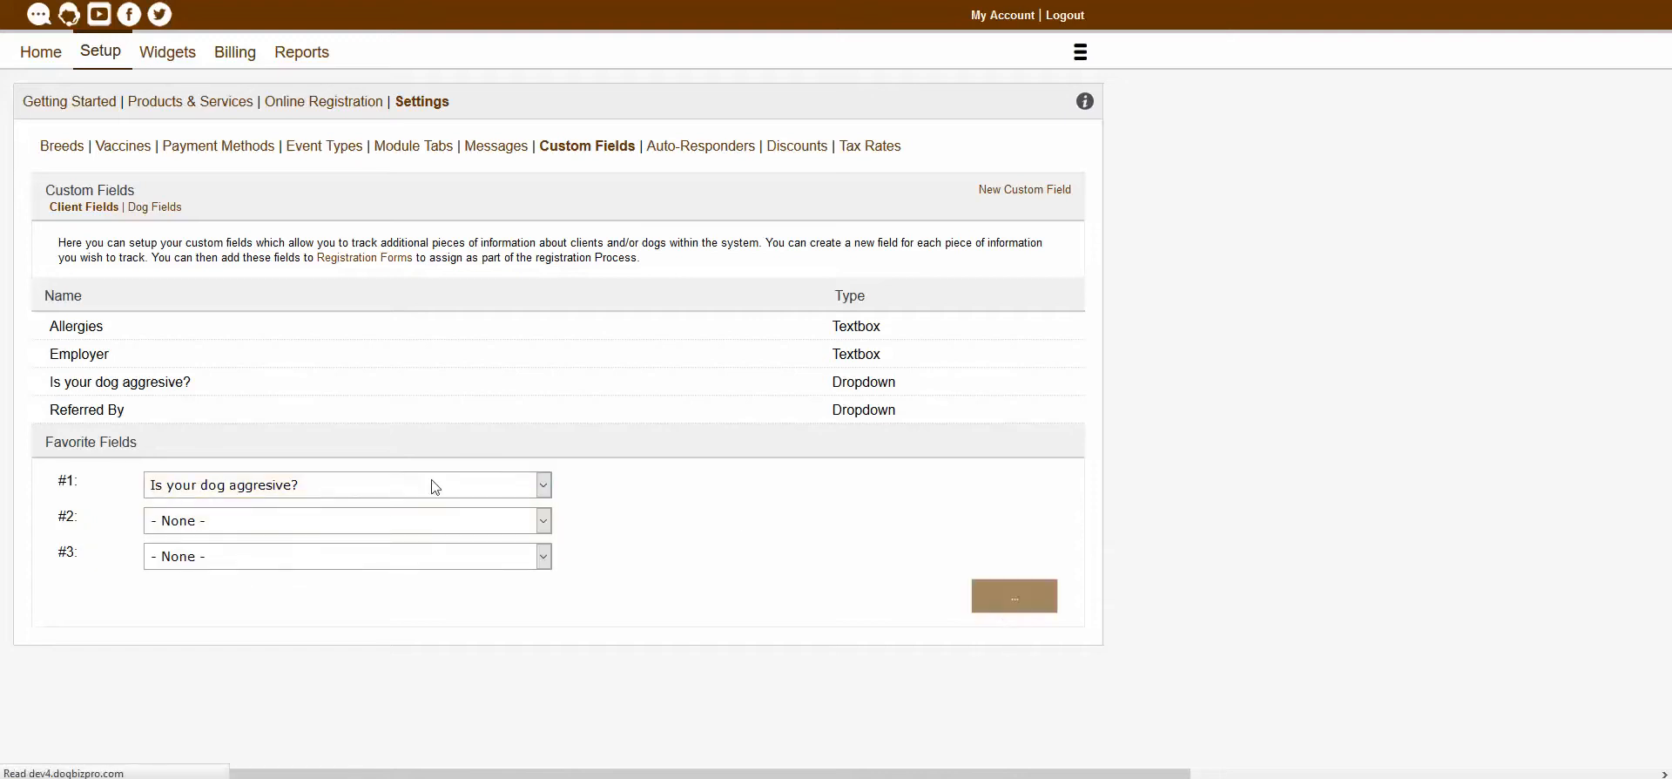